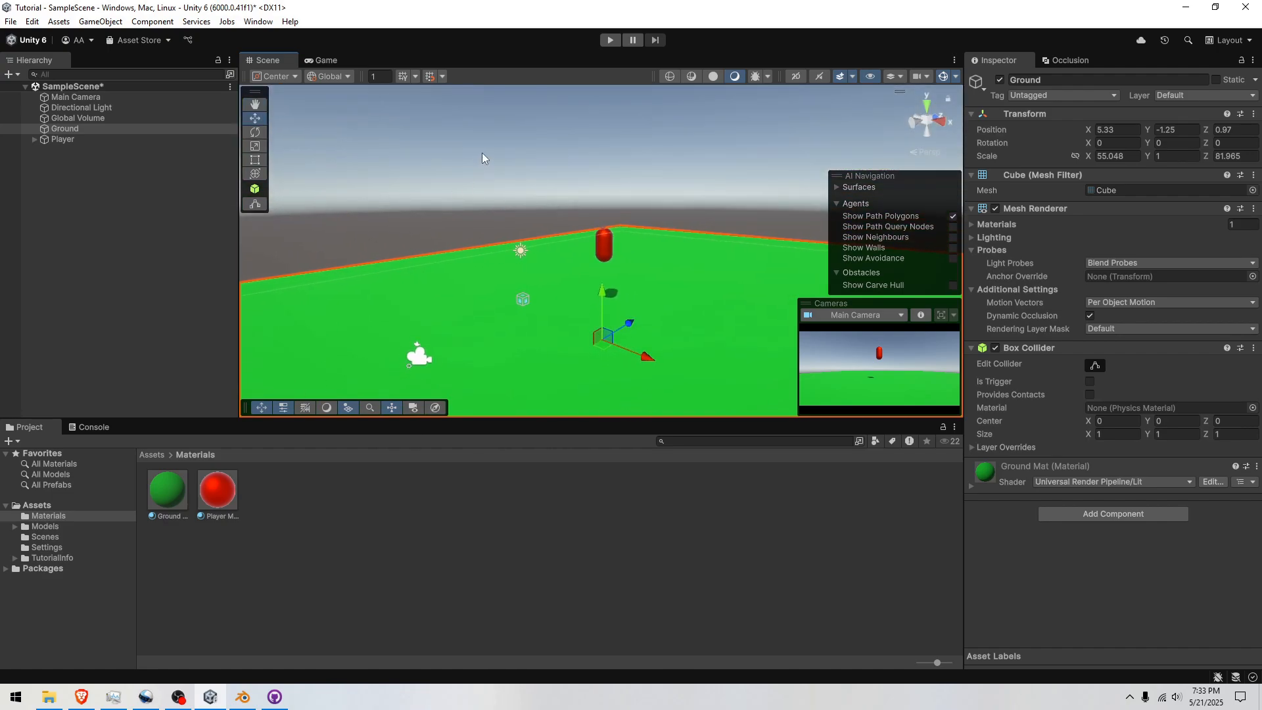
{"action": "left_click", "coordinate": [483, 153]}
{"action": "right_click_drag", "start_coordinate": [494, 156], "coordinate": [506, 174]}
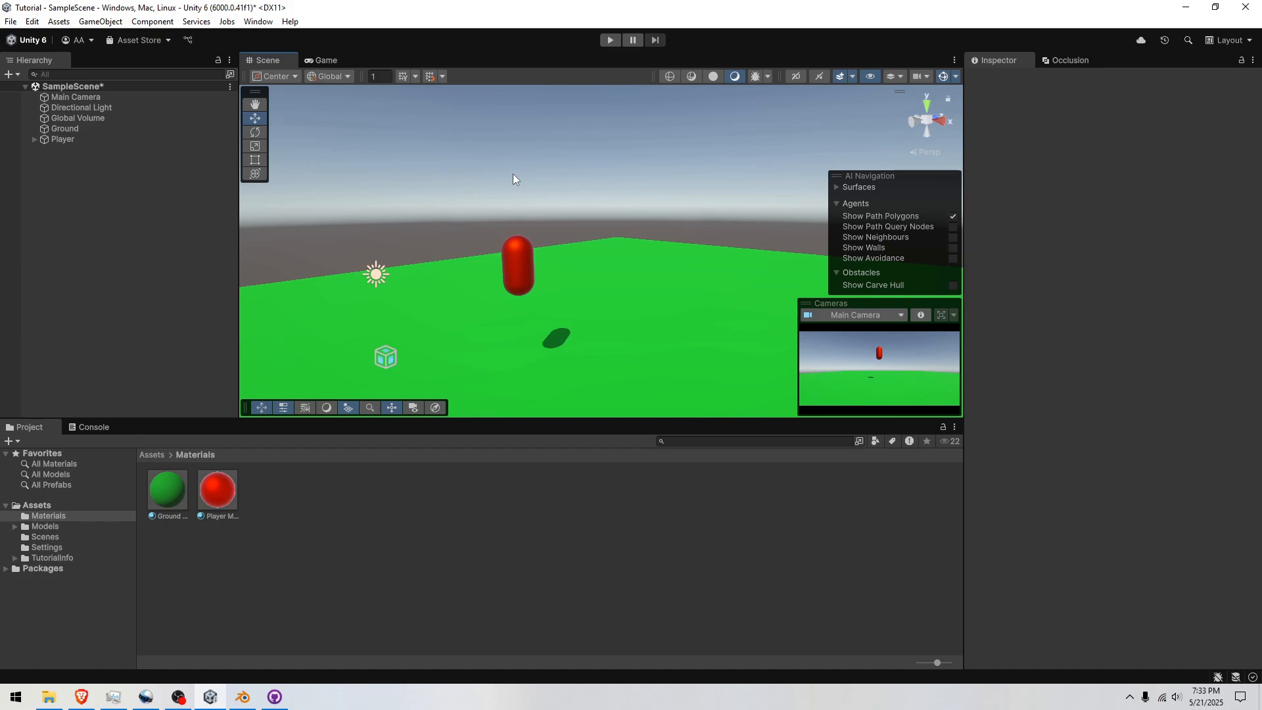
{"action": "right_click_drag", "start_coordinate": [710, 204], "coordinate": [676, 250]}
{"action": "key", "text": "w"}
{"action": "left_click", "coordinate": [156, 454]}
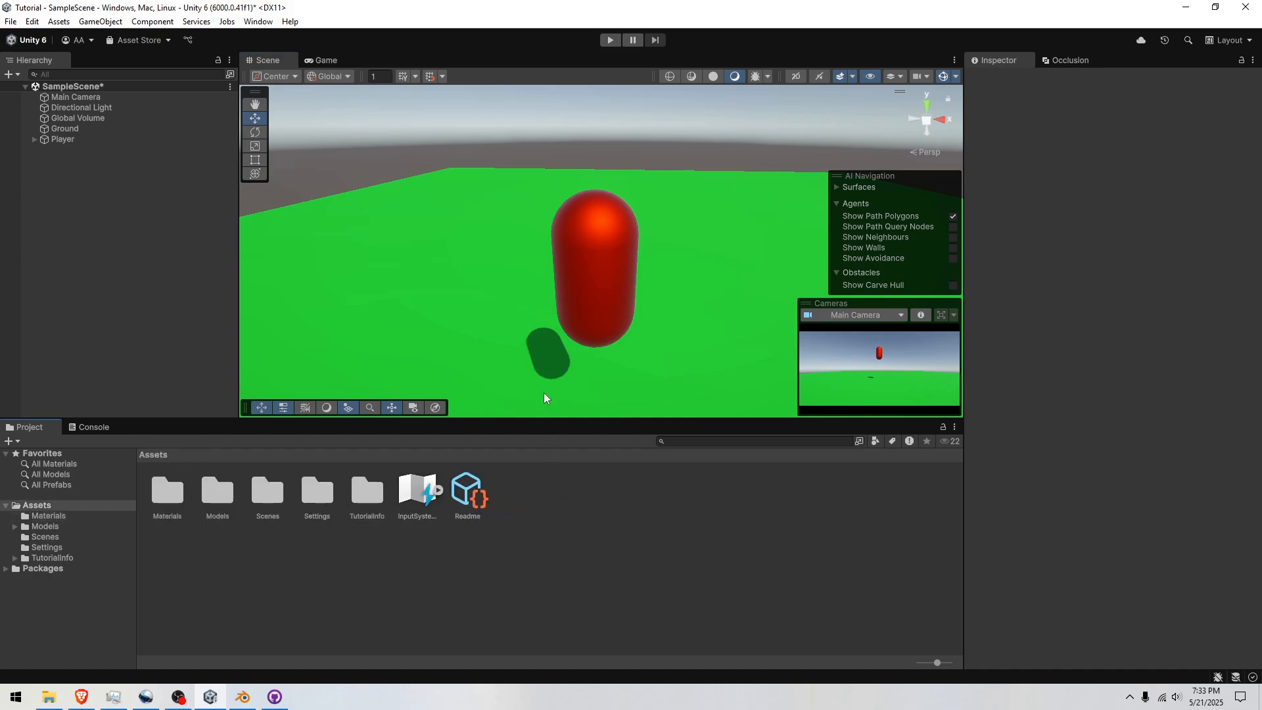
{"action": "right_click_drag", "start_coordinate": [543, 392], "coordinate": [480, 342]}
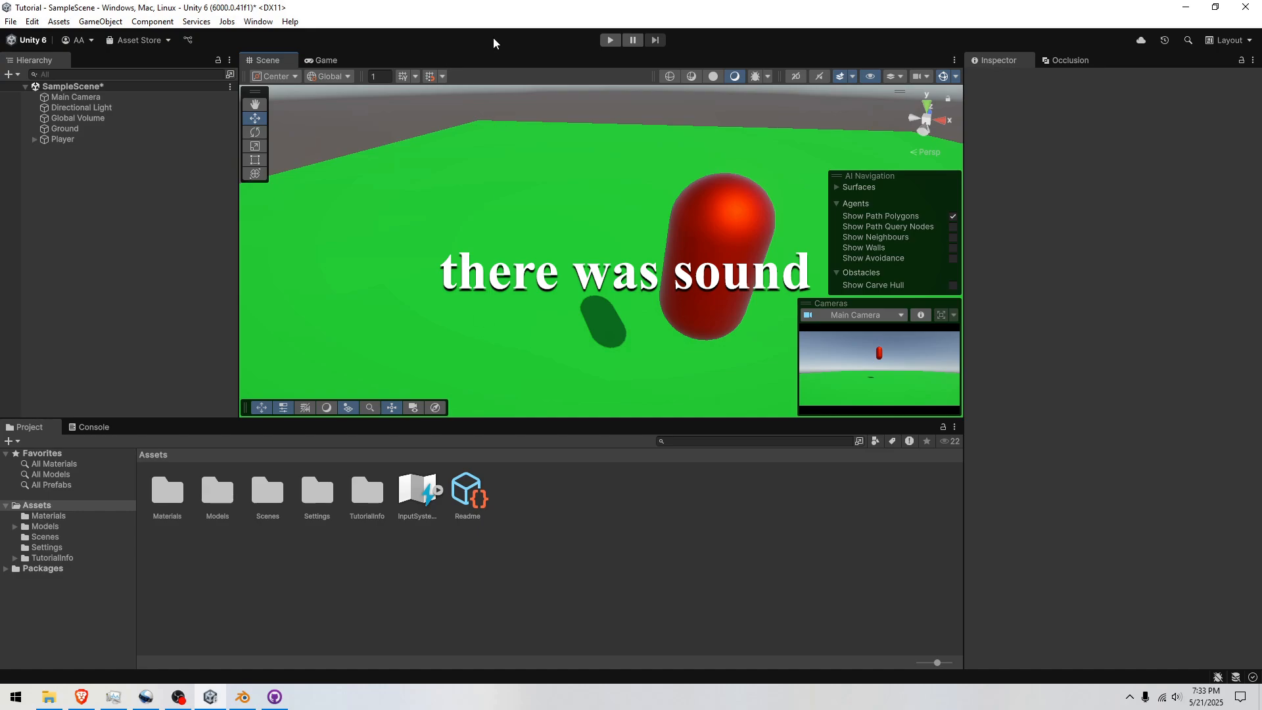
{"action": "right_click_drag", "start_coordinate": [547, 195], "coordinate": [515, 190]}
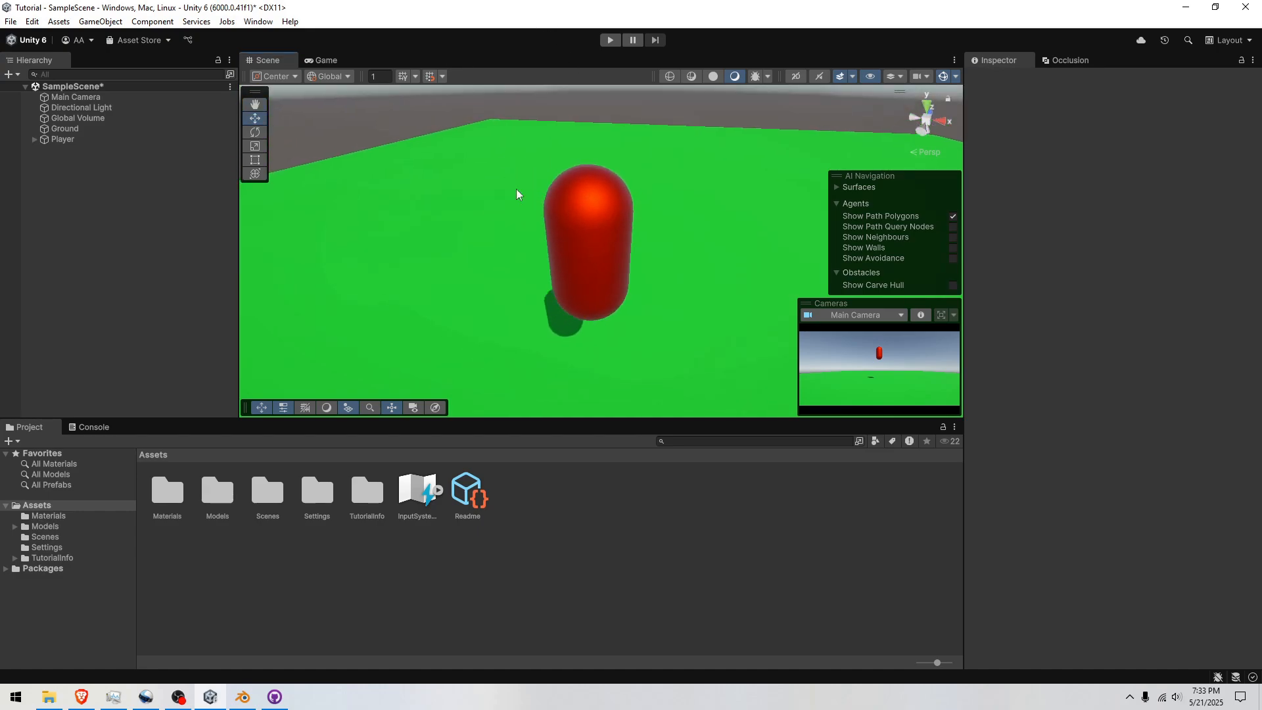
{"action": "right_click", "coordinate": [546, 492]}
{"action": "mouse_move", "coordinate": [600, 135]}
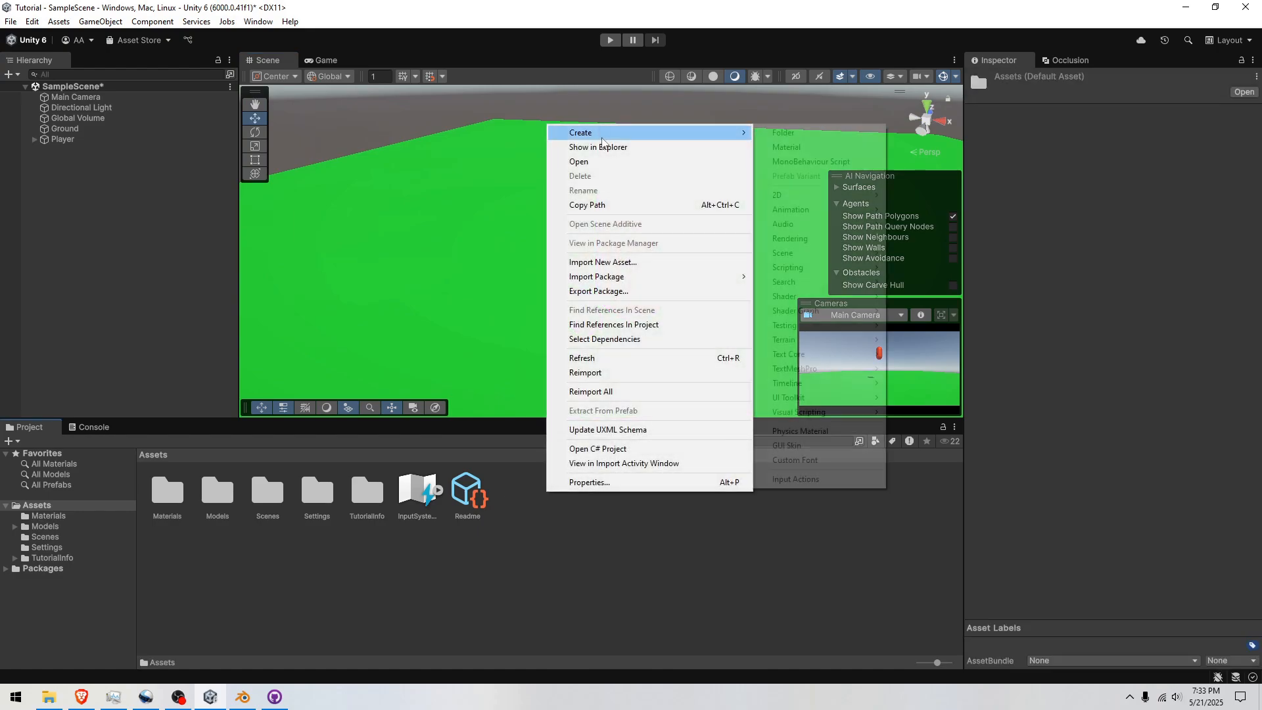
{"action": "left_click", "coordinate": [484, 548]}
Place the Tree model from the Models asset folder on the ground in the scene.
{"action": "double_click", "coordinate": [219, 508]}
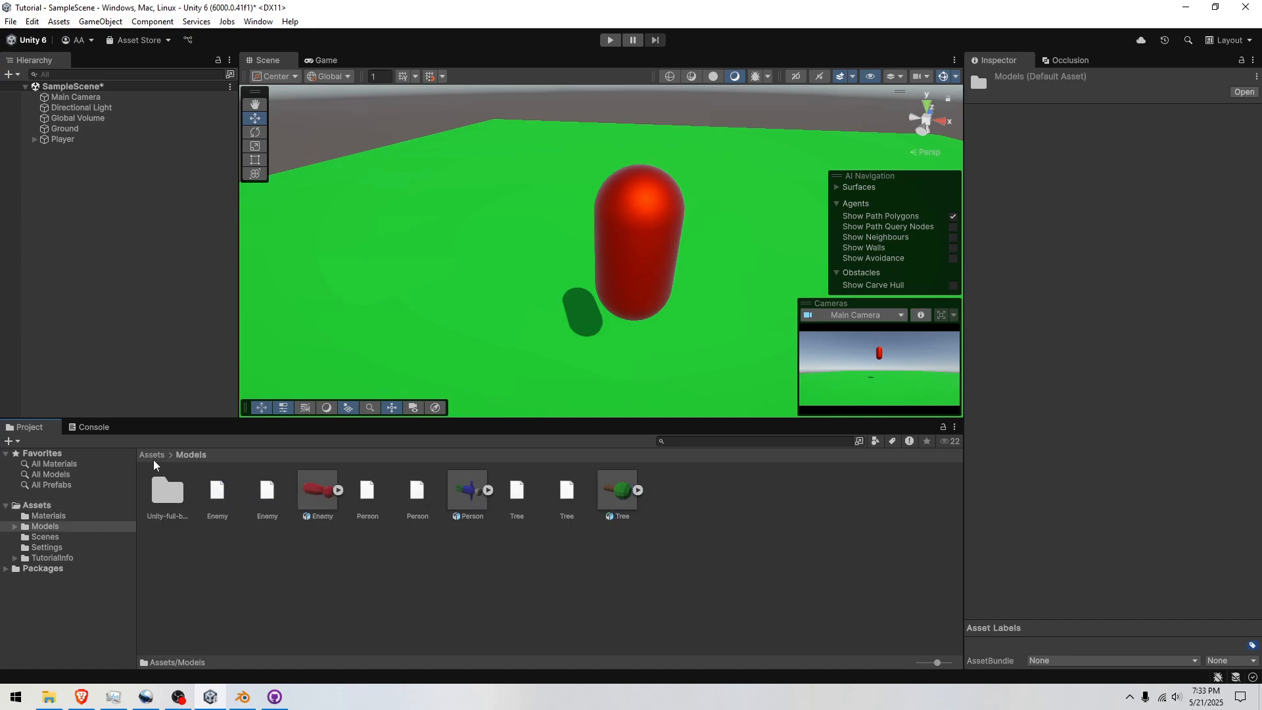
{"action": "left_click", "coordinate": [152, 460]}
{"action": "double_click", "coordinate": [235, 515]}
{"action": "left_click", "coordinate": [465, 488]}
{"action": "left_click_drag", "start_coordinate": [617, 497], "coordinate": [481, 168]}
{"action": "right_click_drag", "start_coordinate": [389, 213], "coordinate": [554, 249]}
{"action": "key", "text": "f"}
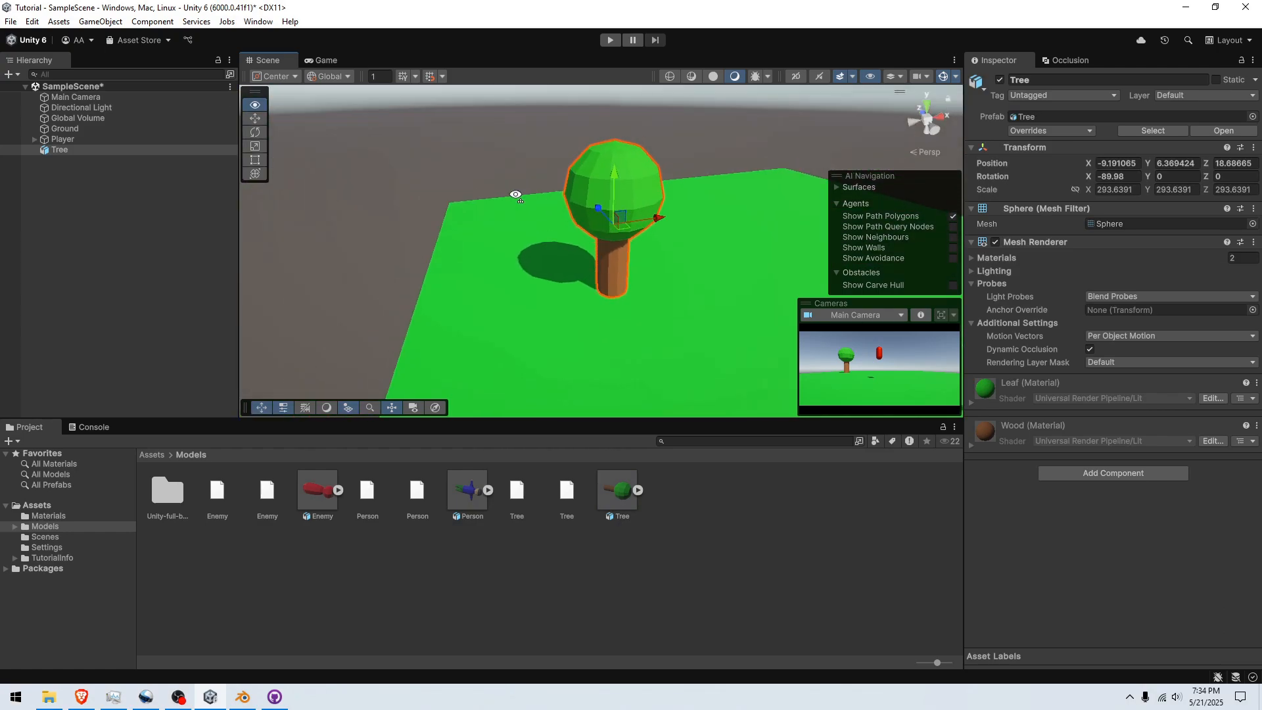
Create an empty object named Tree and make the tree model its child.
{"action": "right_click", "coordinate": [106, 252]}
{"action": "left_click", "coordinate": [187, 487]}
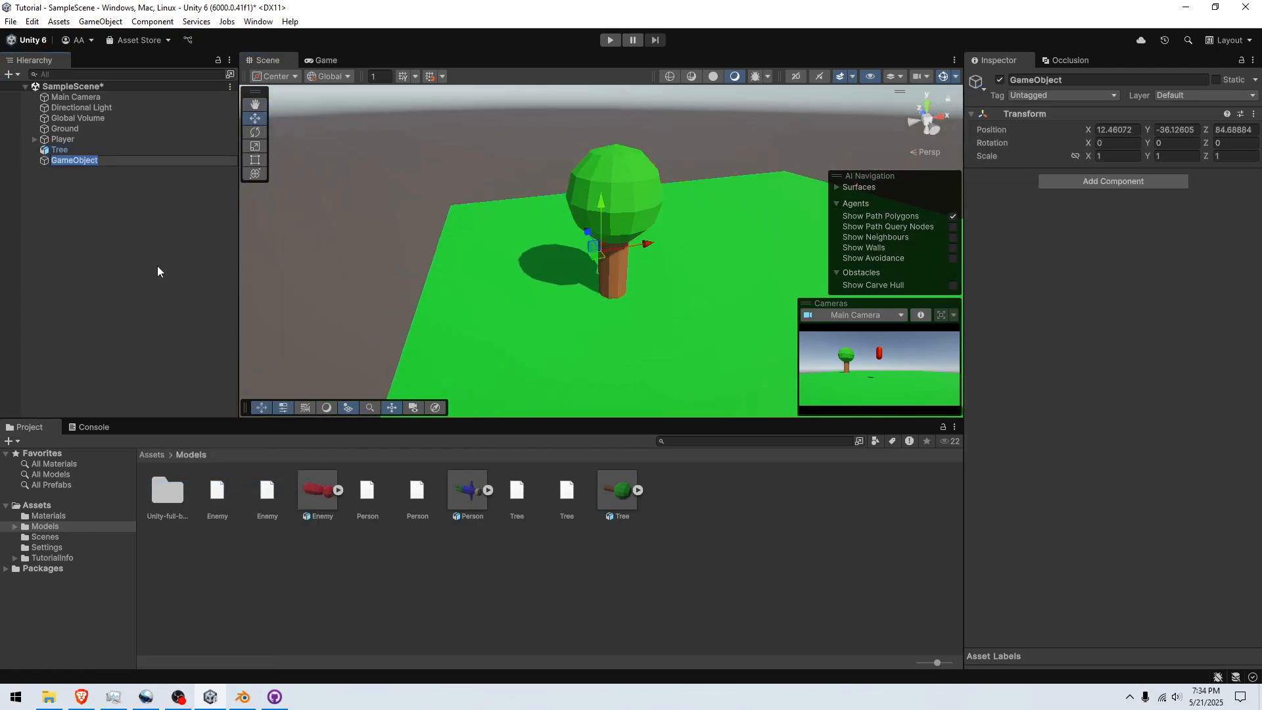
{"action": "type", "text": "Tree"}
{"action": "key", "text": "Return"}
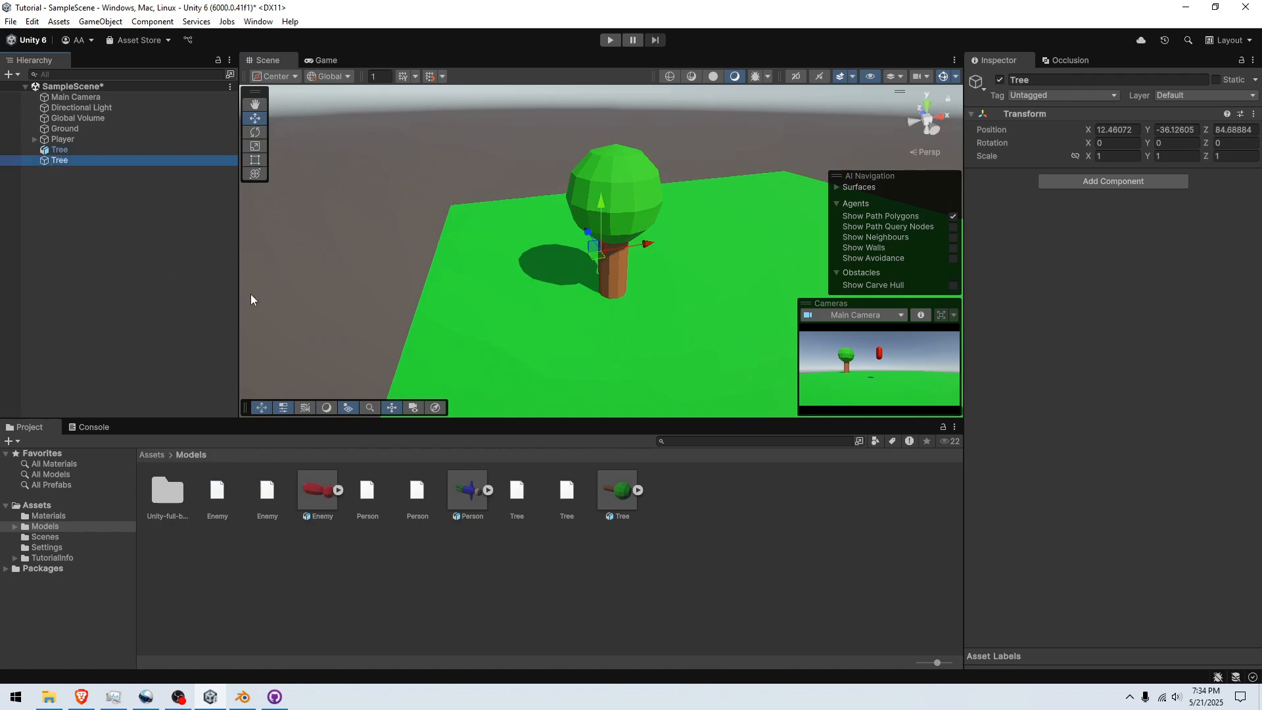
{"action": "left_click_drag", "start_coordinate": [125, 150], "coordinate": [121, 163]}
Set the child tree model's position to 0, 0, 0 and its X rotation to -90.
{"action": "left_click", "coordinate": [109, 151]}
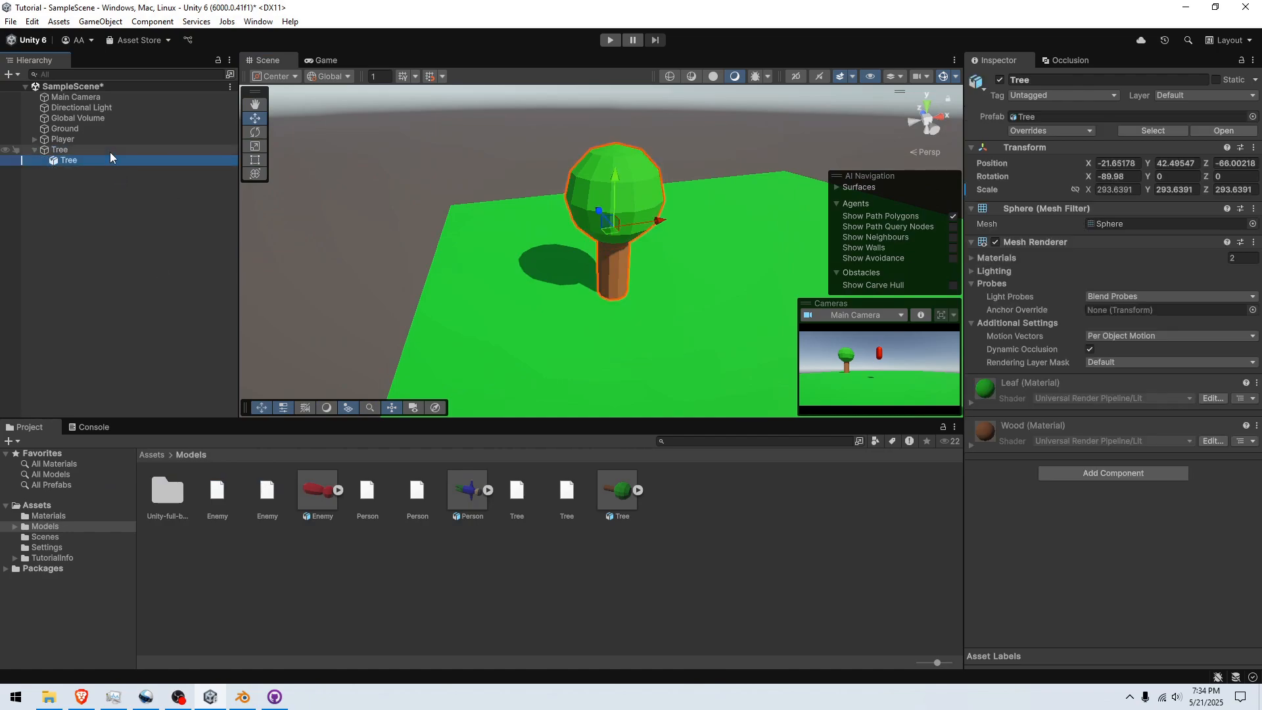
{"action": "left_click", "coordinate": [160, 161]}
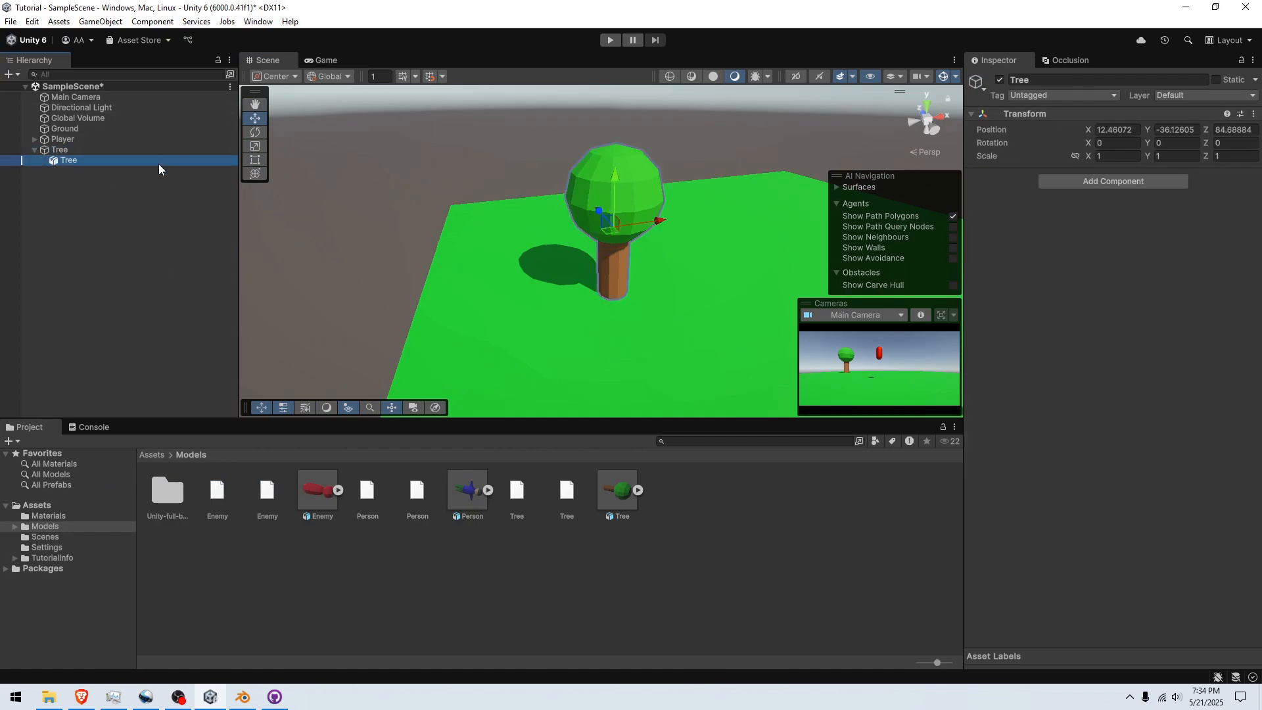
{"action": "left_click", "coordinate": [1129, 163]}
{"action": "type", "text": "0"}
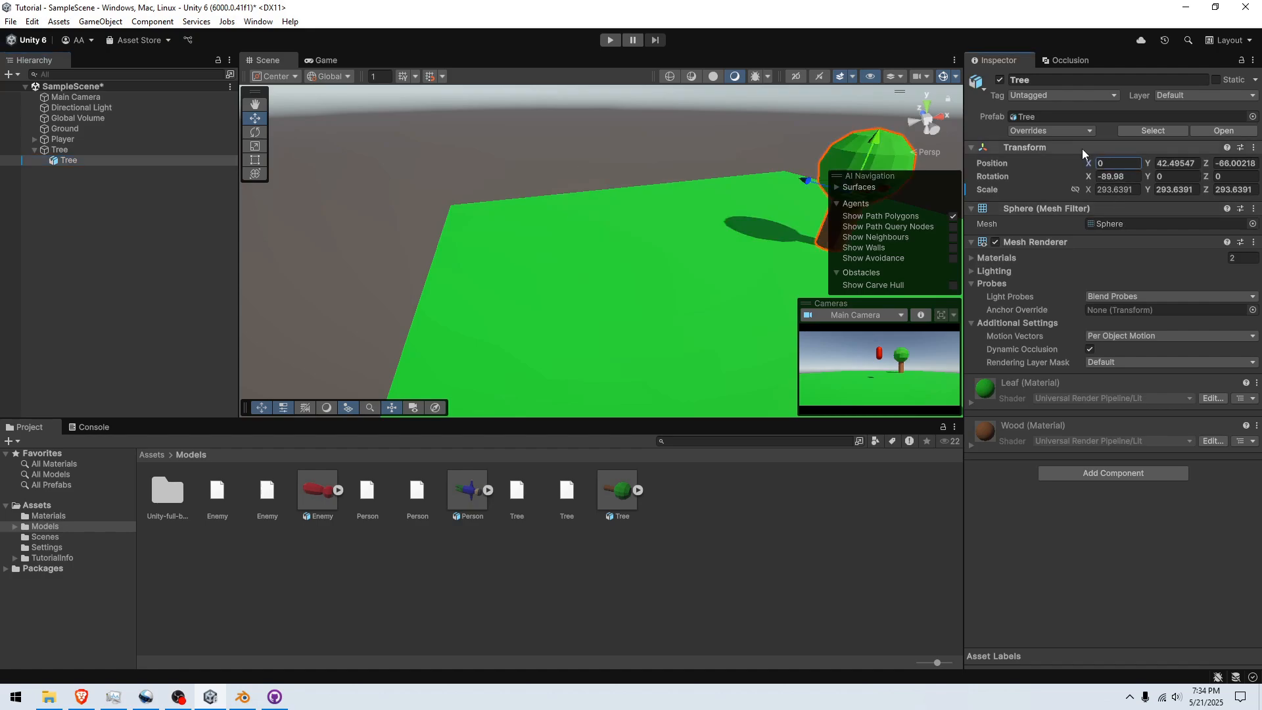
{"action": "left_click", "coordinate": [1173, 162]}
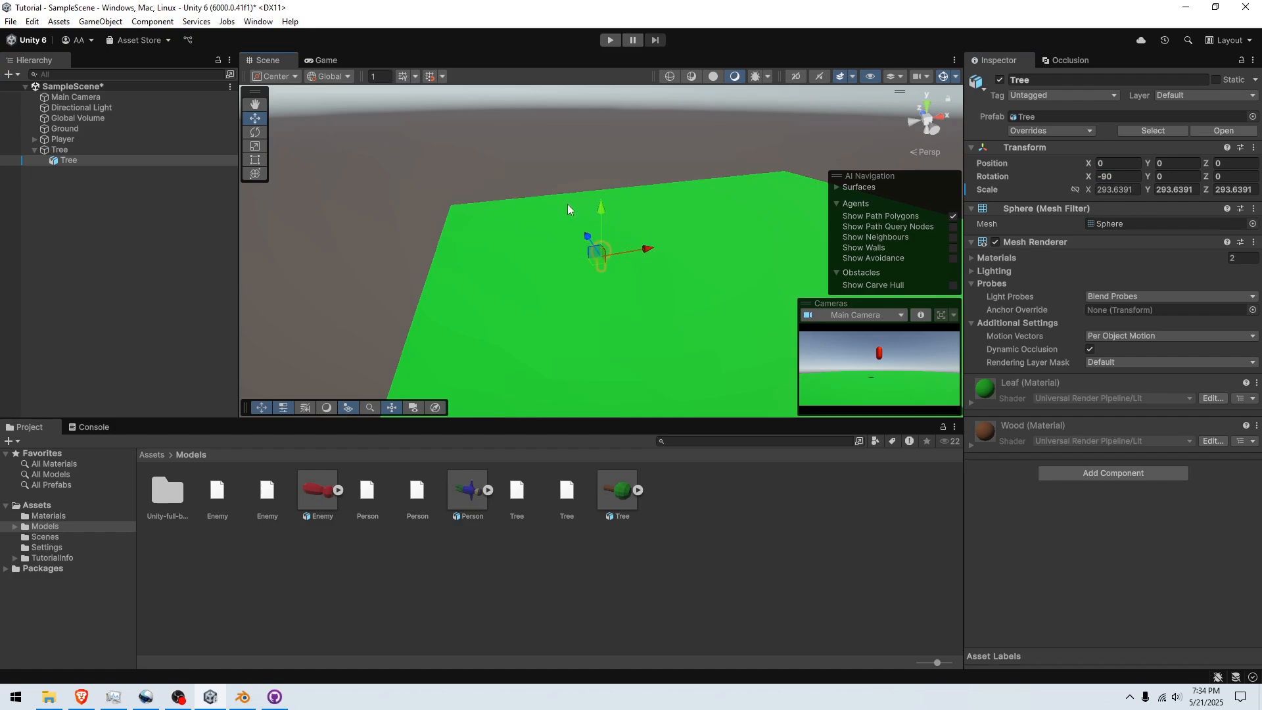
Raise the parent Tree object onto the ground surface and move it to the far side, behind and beside the player capsule.
{"action": "left_click", "coordinate": [60, 150]}
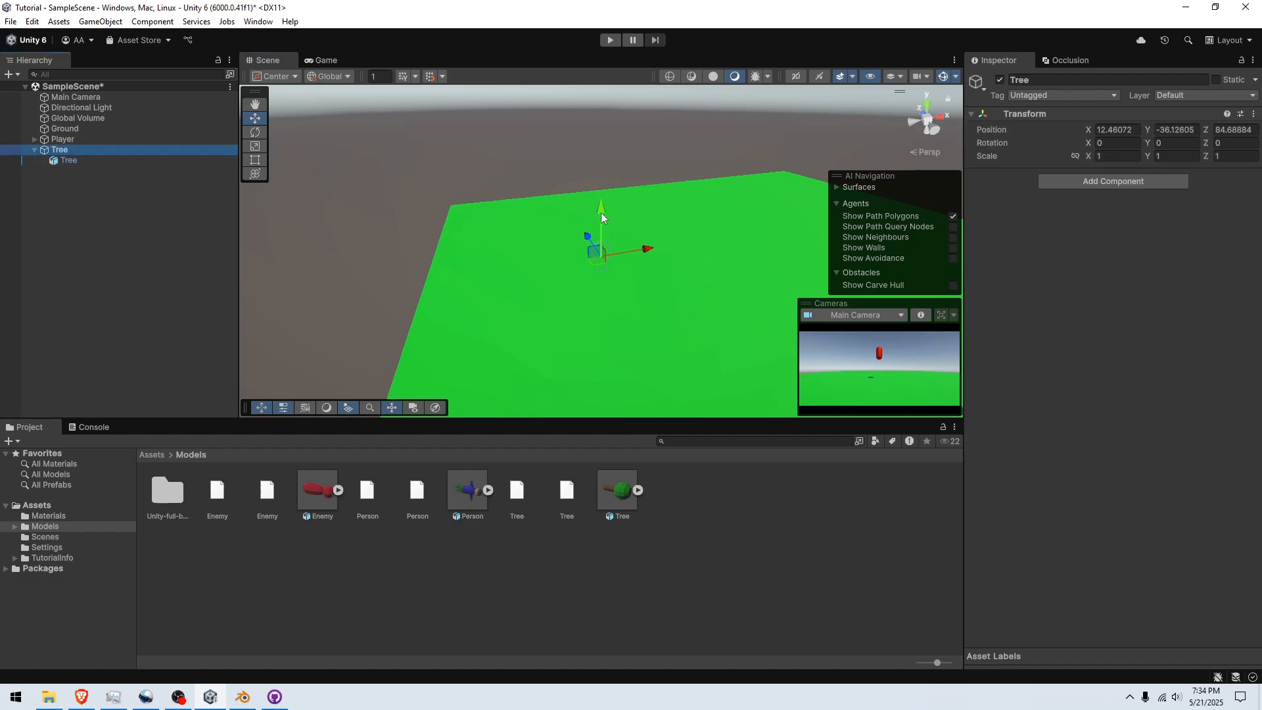
{"action": "left_click_drag", "start_coordinate": [602, 218], "coordinate": [614, 96]}
{"action": "left_click_drag", "start_coordinate": [642, 165], "coordinate": [661, 169]}
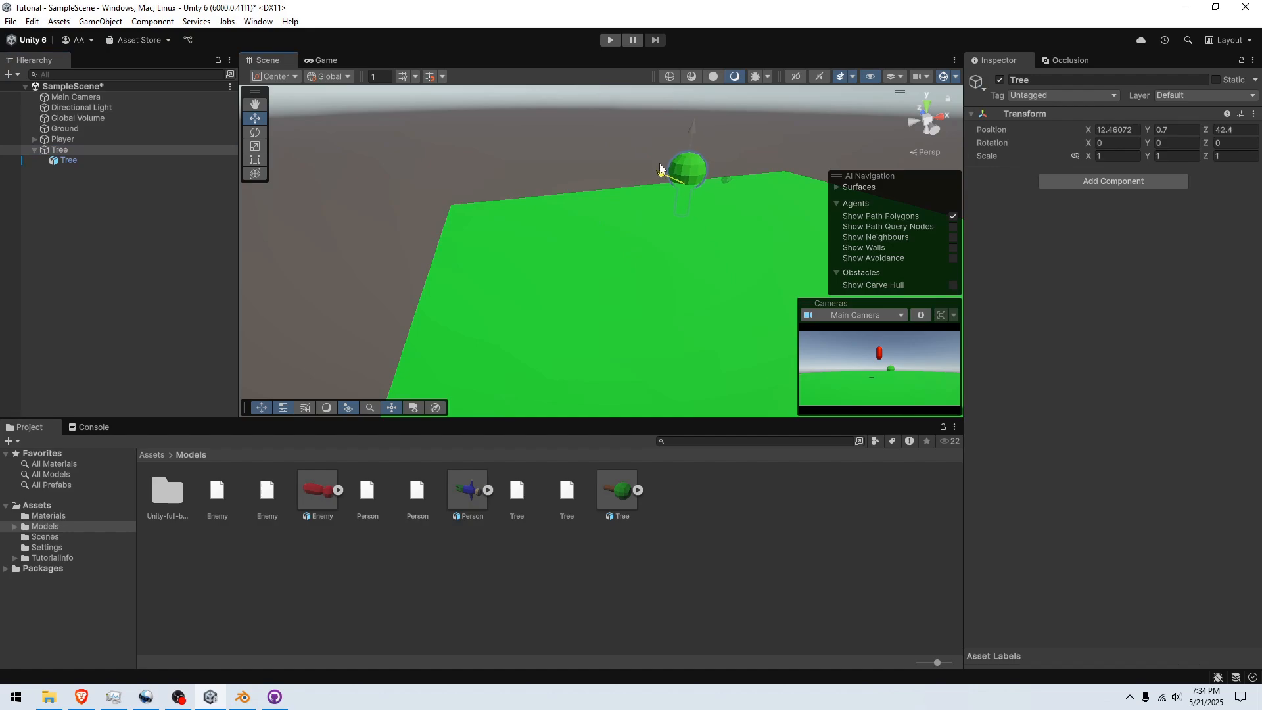
{"action": "left_click_drag", "start_coordinate": [735, 190], "coordinate": [539, 202]}
{"action": "left_click_drag", "start_coordinate": [484, 163], "coordinate": [494, 110]}
{"action": "left_click_drag", "start_coordinate": [537, 161], "coordinate": [582, 161]}
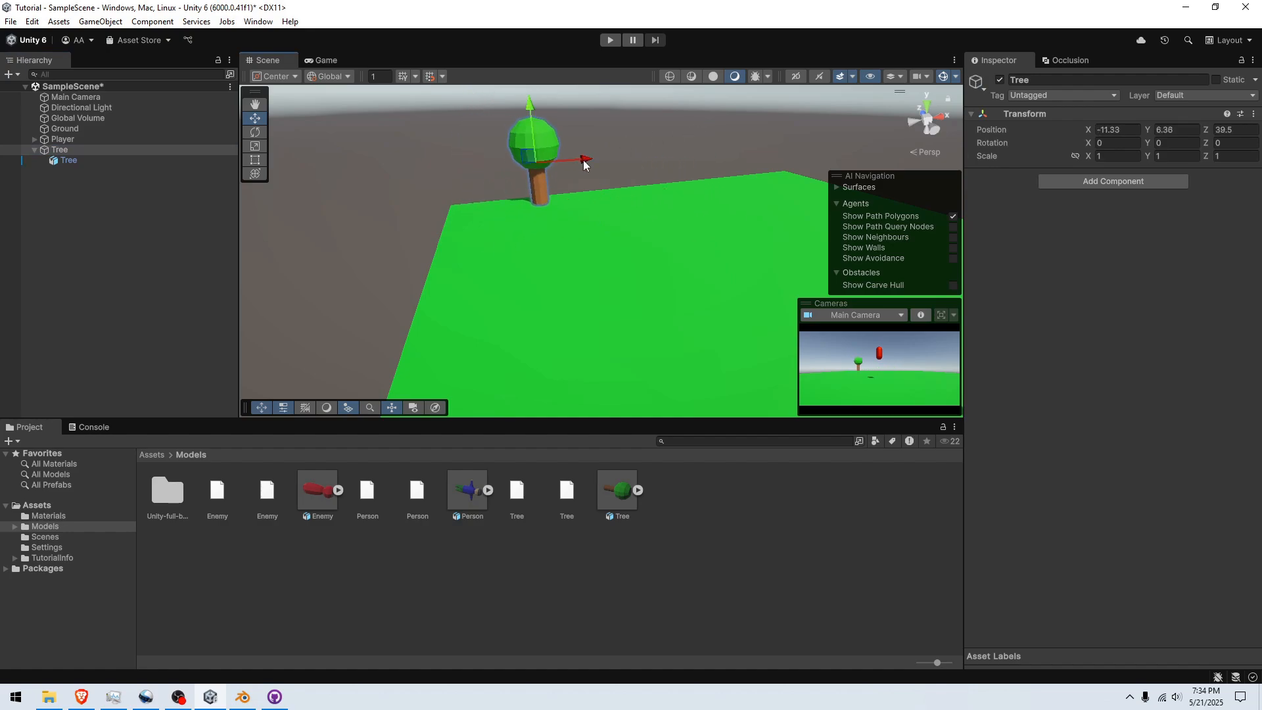
{"action": "right_click_drag", "start_coordinate": [316, 162], "coordinate": [485, 182]}
{"action": "key", "text": "a"}
{"action": "left_click_drag", "start_coordinate": [469, 160], "coordinate": [607, 191]}
{"action": "right_click_drag", "start_coordinate": [601, 197], "coordinate": [250, 174]}
Try replacing the capsule mesh of PlayerOBJ, the child of Player, with an imported Cube mesh.
{"action": "left_click", "coordinate": [63, 139]}
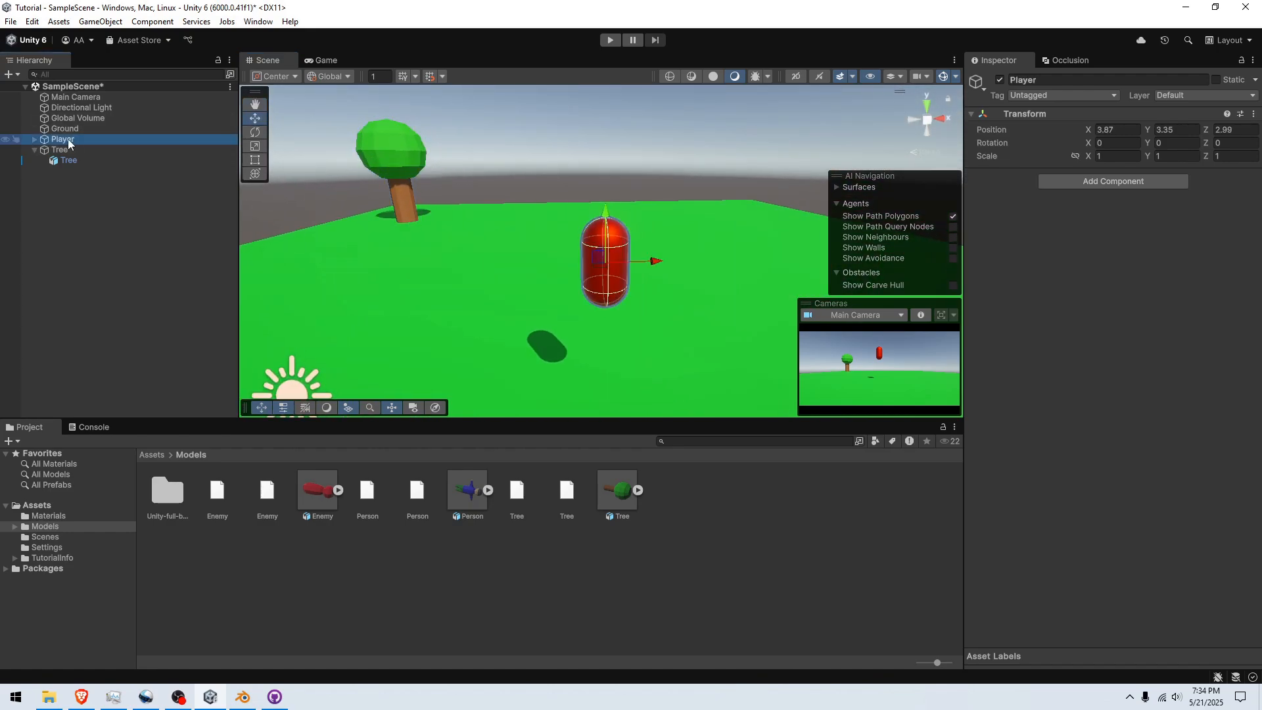
{"action": "left_click", "coordinate": [34, 139]}
{"action": "left_click", "coordinate": [92, 150]}
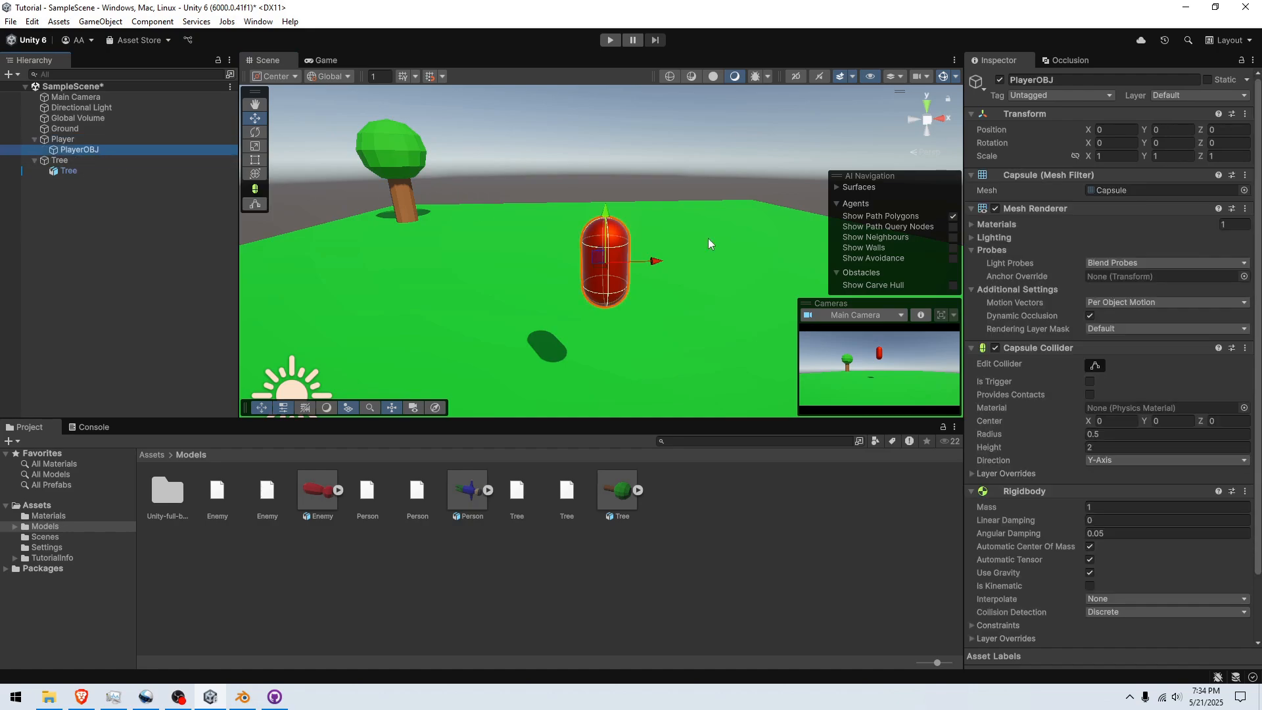
{"action": "left_click", "coordinate": [1243, 191]}
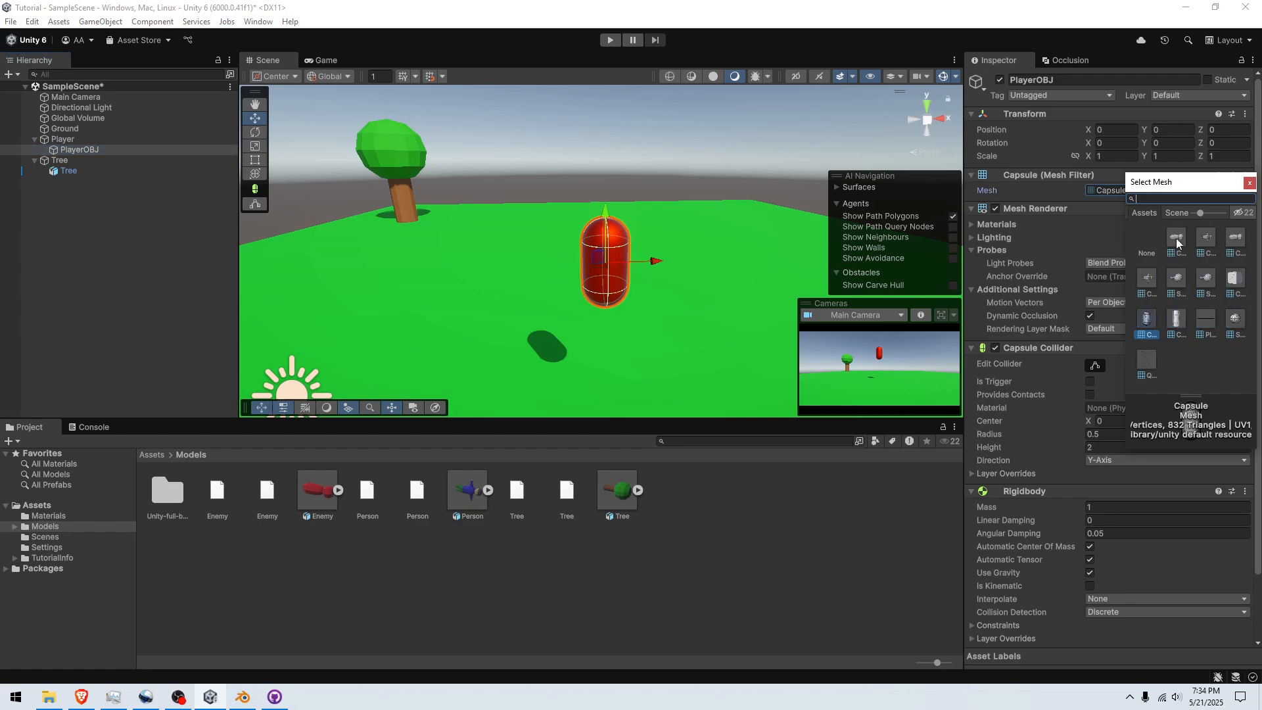
{"action": "double_click", "coordinate": [1206, 238]}
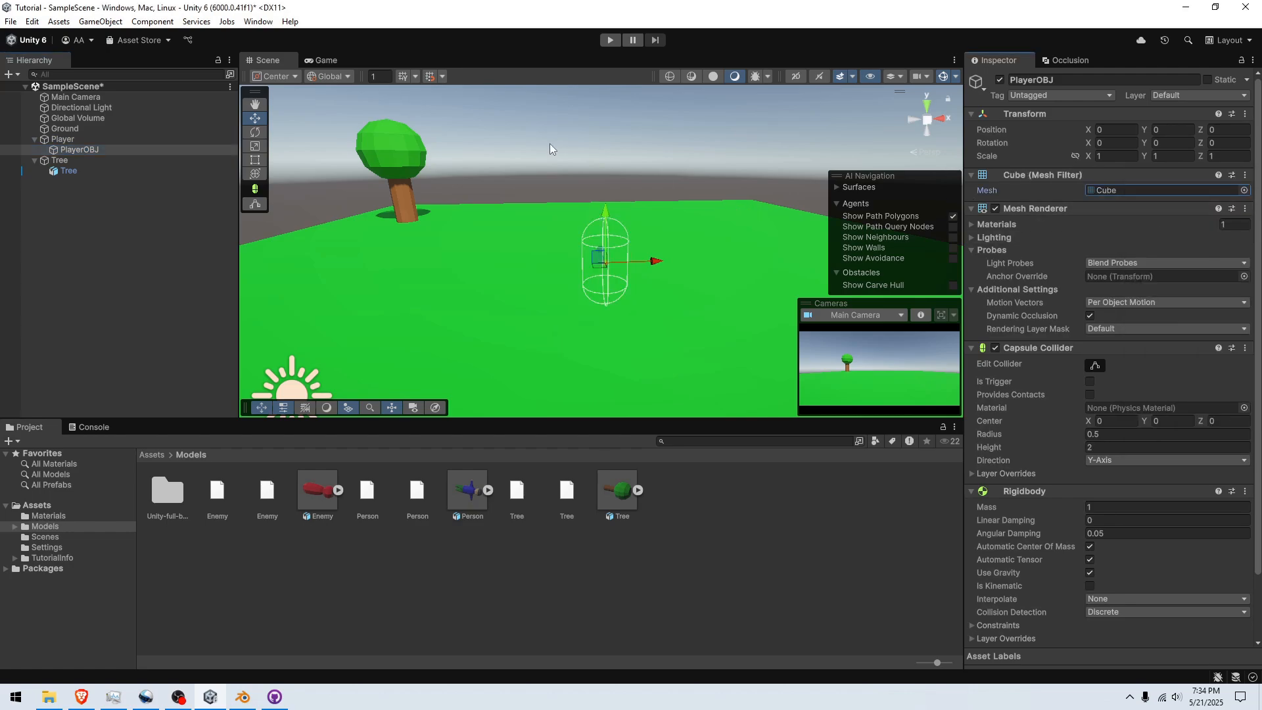
{"action": "left_click_drag", "start_coordinate": [553, 149], "coordinate": [467, 70], "text": "alt"}
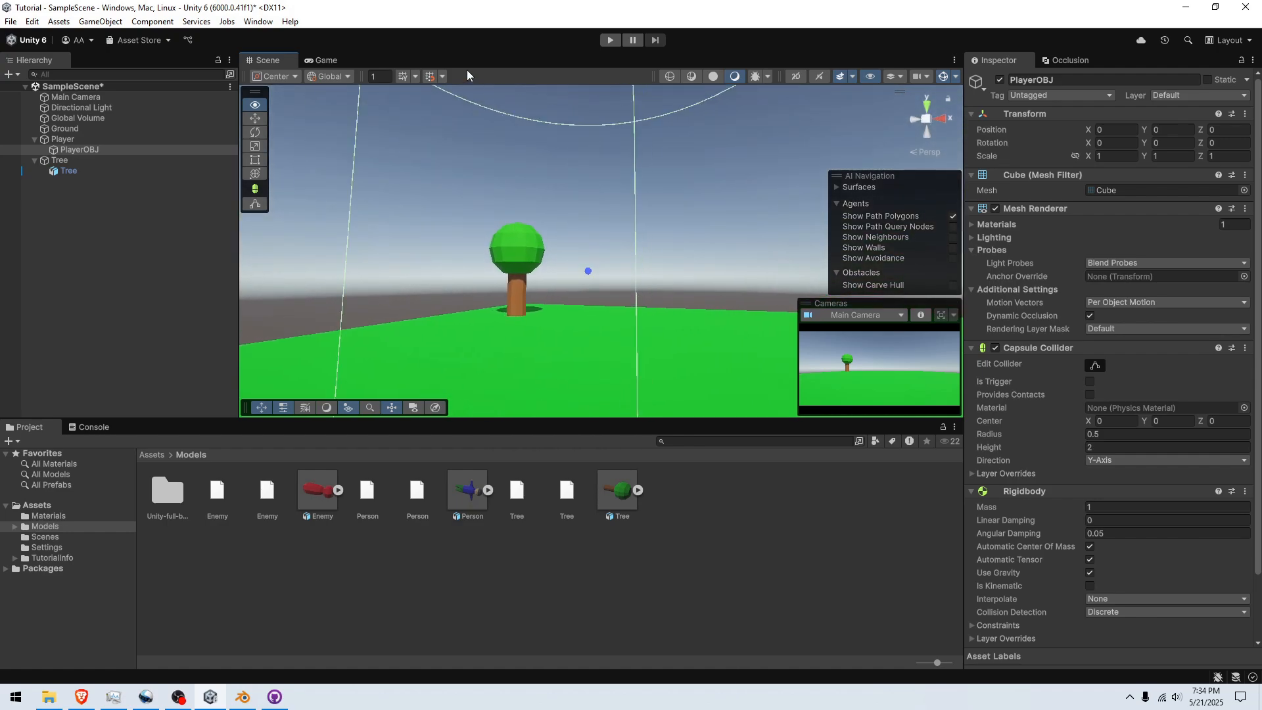
{"action": "right_click_drag", "start_coordinate": [467, 70], "coordinate": [630, 162]}
{"action": "scroll", "coordinate": [546, 116], "scroll_direction": "down", "scroll_amount": 3}
Undo the mesh replacement on PlayerOBJ.
{"action": "key", "text": "ctrl+z"}
{"action": "scroll", "coordinate": [552, 173], "scroll_direction": "down", "scroll_amount": 5}
{"action": "scroll", "coordinate": [618, 163], "scroll_direction": "up", "scroll_amount": 2}
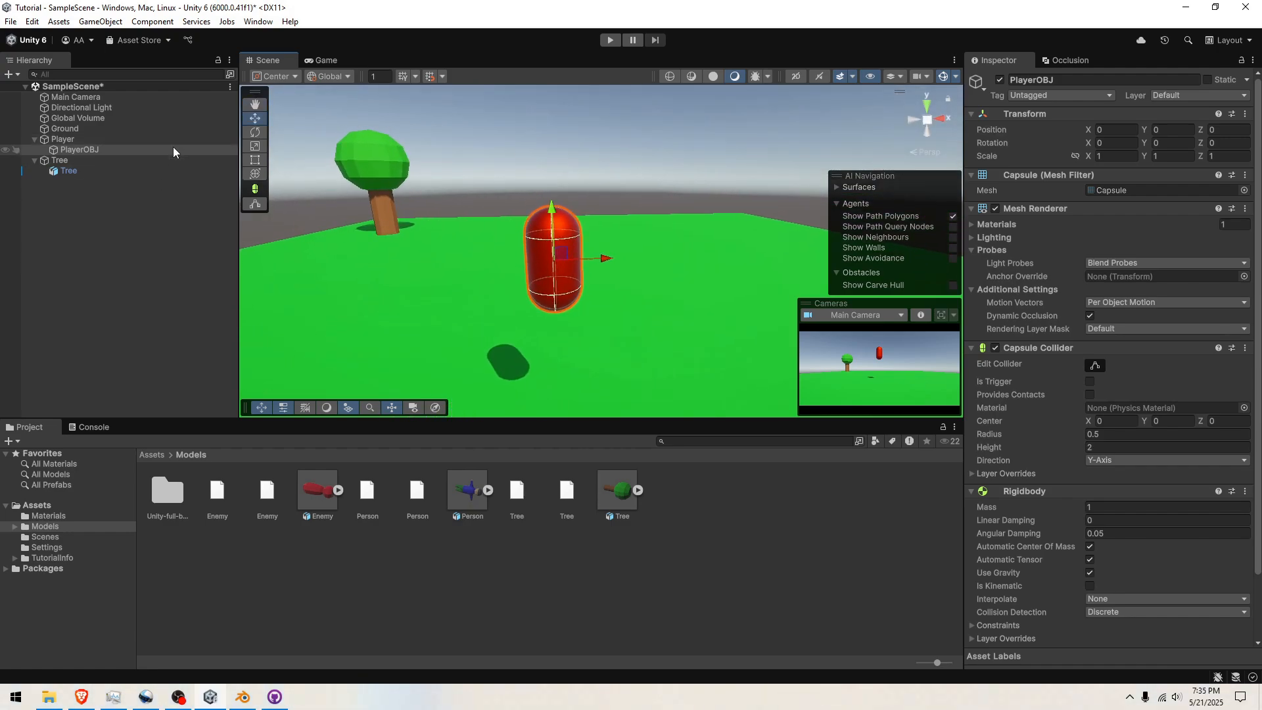
Delete PlayerOBJ and add the Person model as a child of the Player object.
{"action": "key", "text": "Delete"}
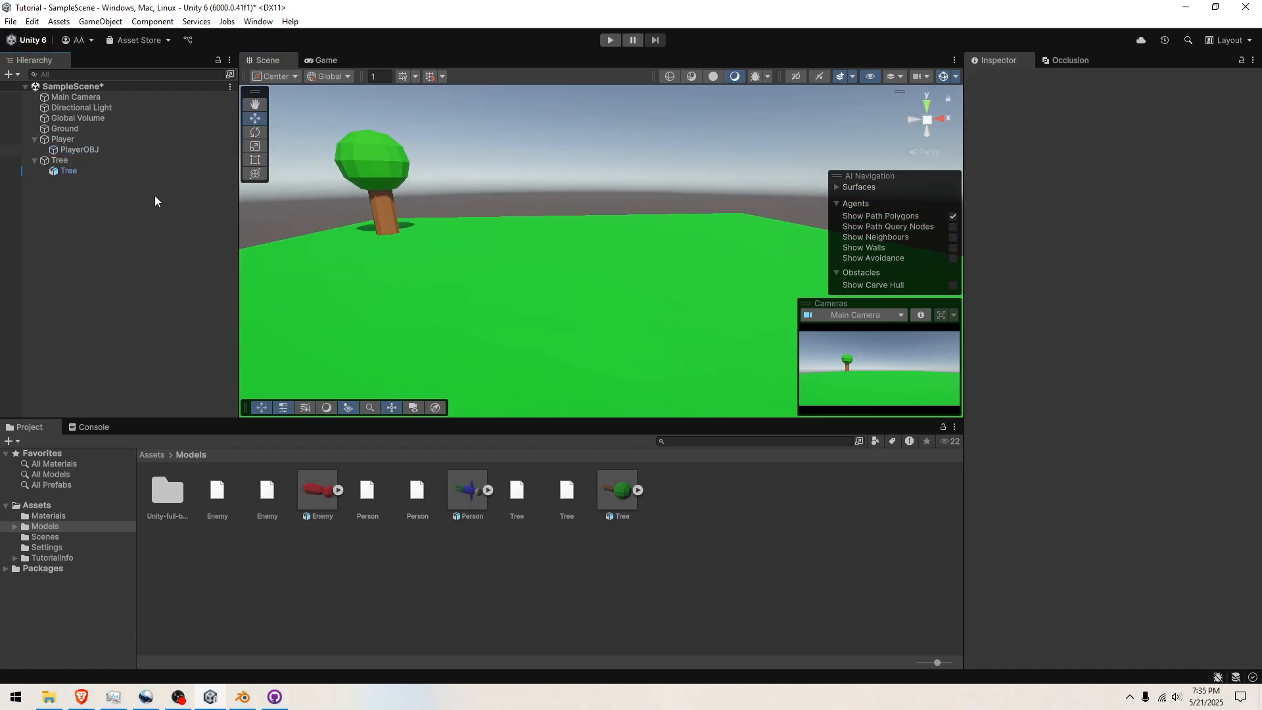
{"action": "left_click_drag", "start_coordinate": [465, 492], "coordinate": [459, 487]}
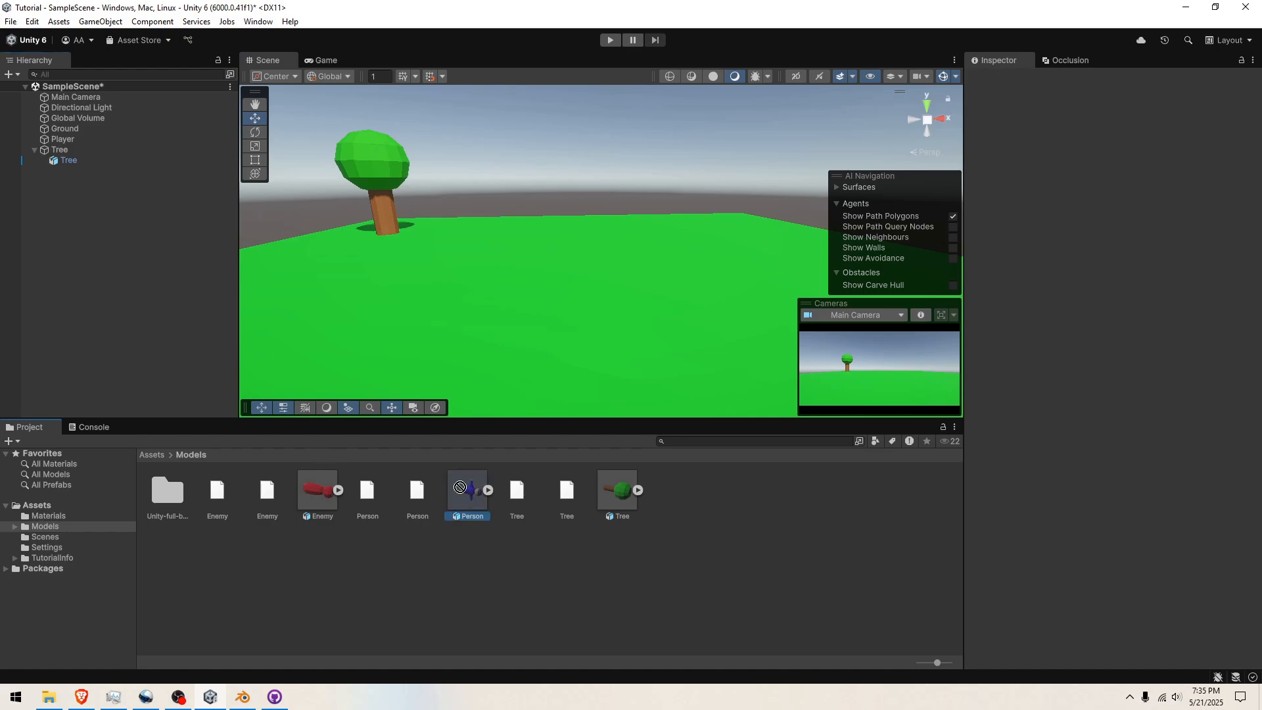
{"action": "left_click_drag", "start_coordinate": [112, 151], "coordinate": [110, 140]}
Set the Person model's position to 0, 0, 0 and its X rotation to -90 under Player.
{"action": "right_click_drag", "start_coordinate": [609, 253], "coordinate": [616, 163]}
{"action": "key", "text": "s"}
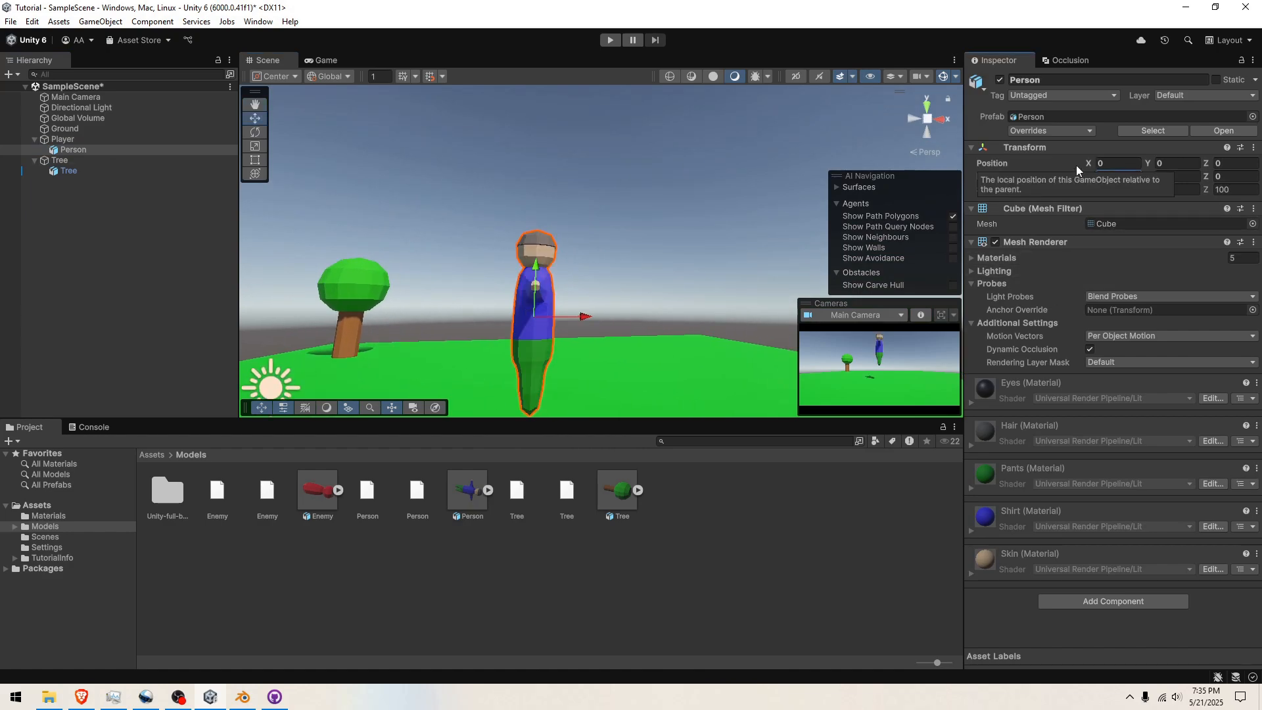
{"action": "left_click", "coordinate": [1118, 176]}
{"action": "right_click_drag", "start_coordinate": [685, 257], "coordinate": [782, 266]}
{"action": "left_click", "coordinate": [482, 134]}
{"action": "right_click_drag", "start_coordinate": [483, 137], "coordinate": [364, 215]}
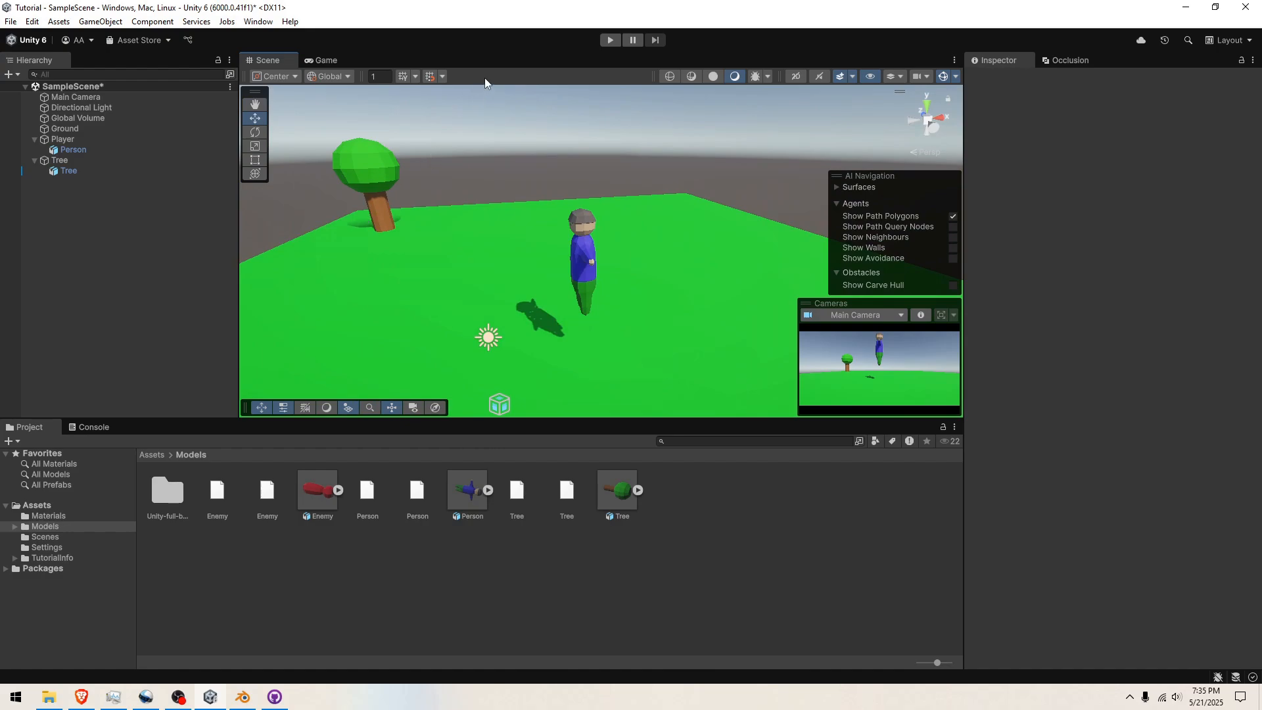
Lower the Player object onto the ground at about Y 1.55 and rotate it about 69 degrees around the Y axis.
{"action": "left_click", "coordinate": [104, 137]}
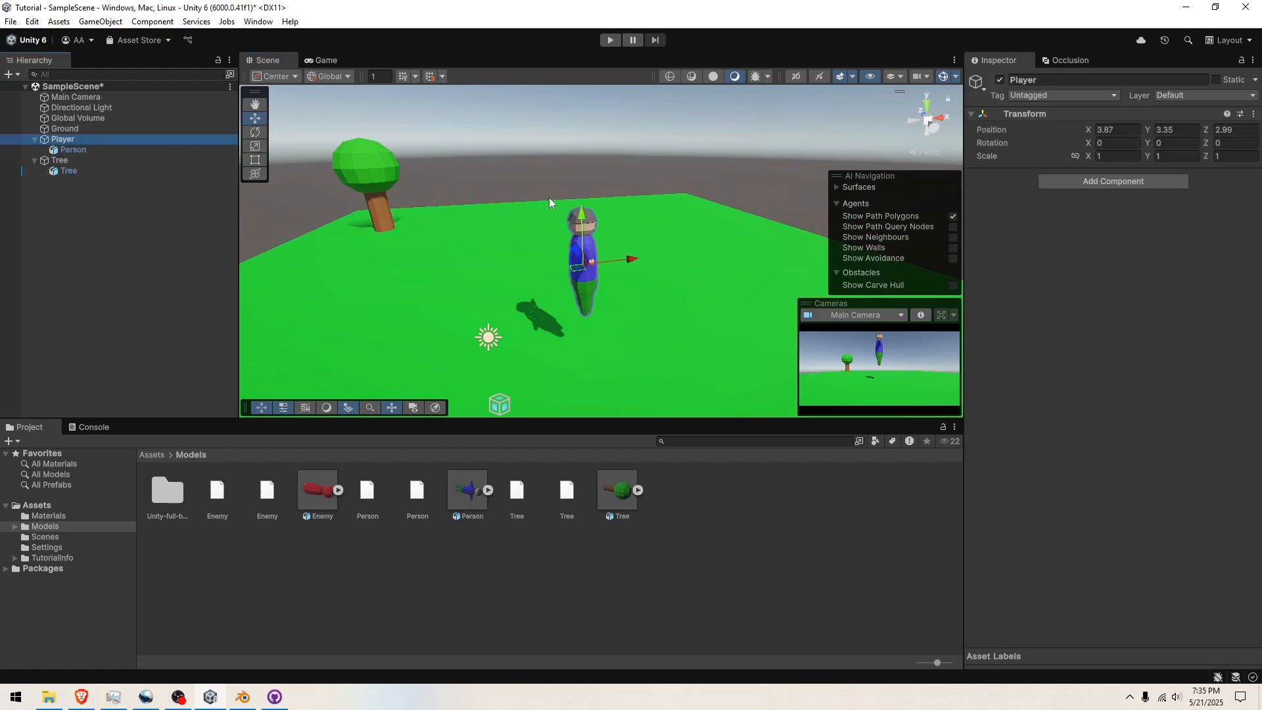
{"action": "left_click_drag", "start_coordinate": [581, 217], "coordinate": [586, 250]}
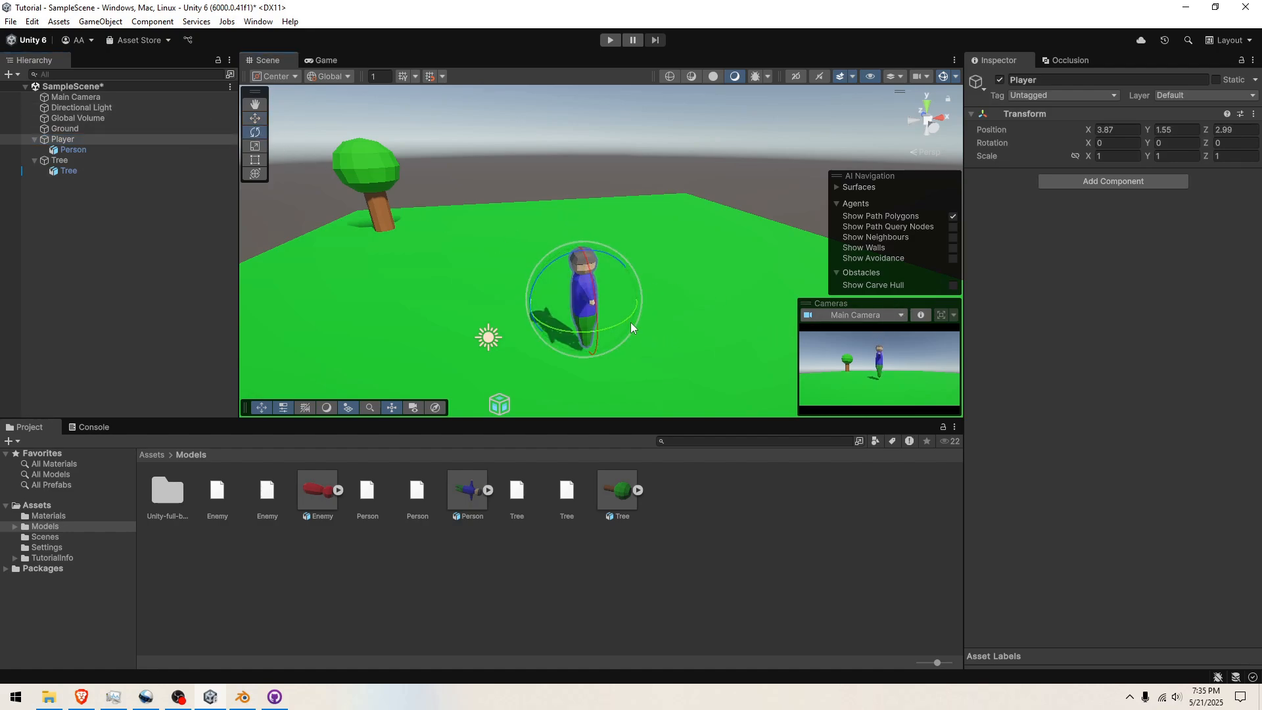
{"action": "left_click_drag", "start_coordinate": [630, 319], "coordinate": [487, 309]}
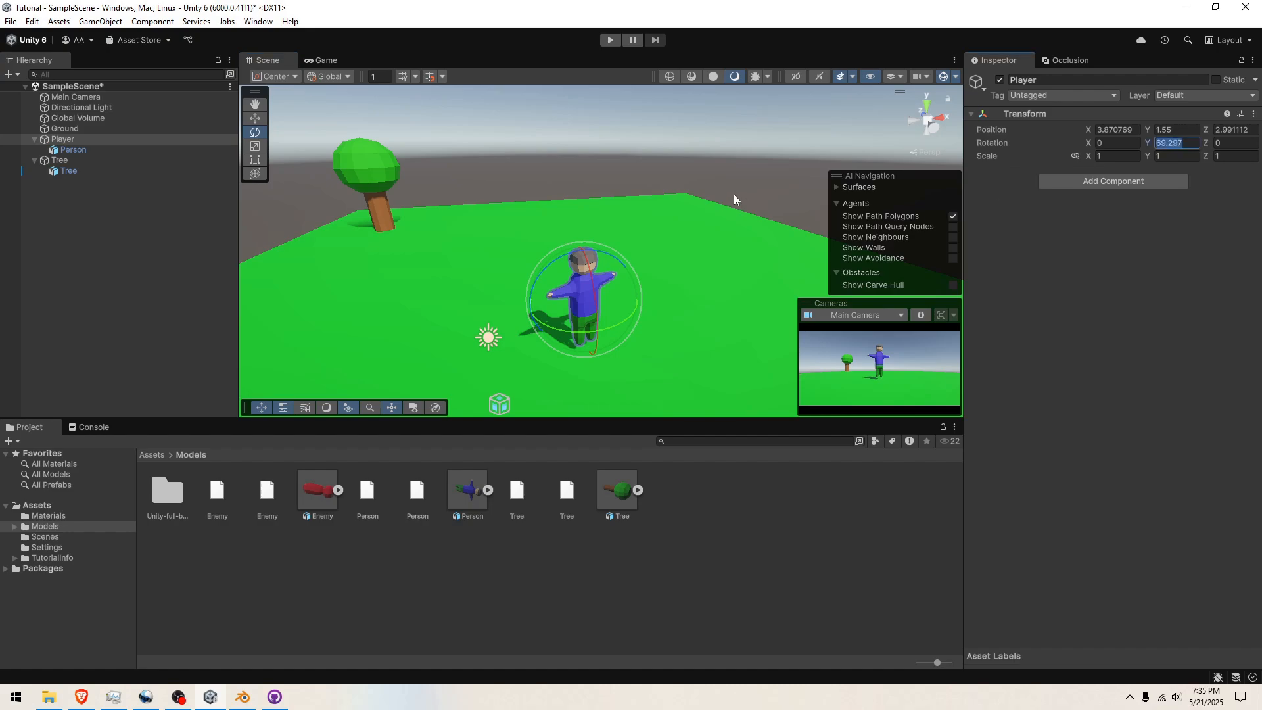
Examine the Person model from the front, sides and back in the scene.
{"action": "key", "text": "w"}
{"action": "right_click_drag", "start_coordinate": [618, 195], "coordinate": [612, 150]}
{"action": "key", "text": "d"}
{"action": "key", "text": "s"}
{"action": "key", "text": "d"}
{"action": "left_click", "coordinate": [611, 150]}
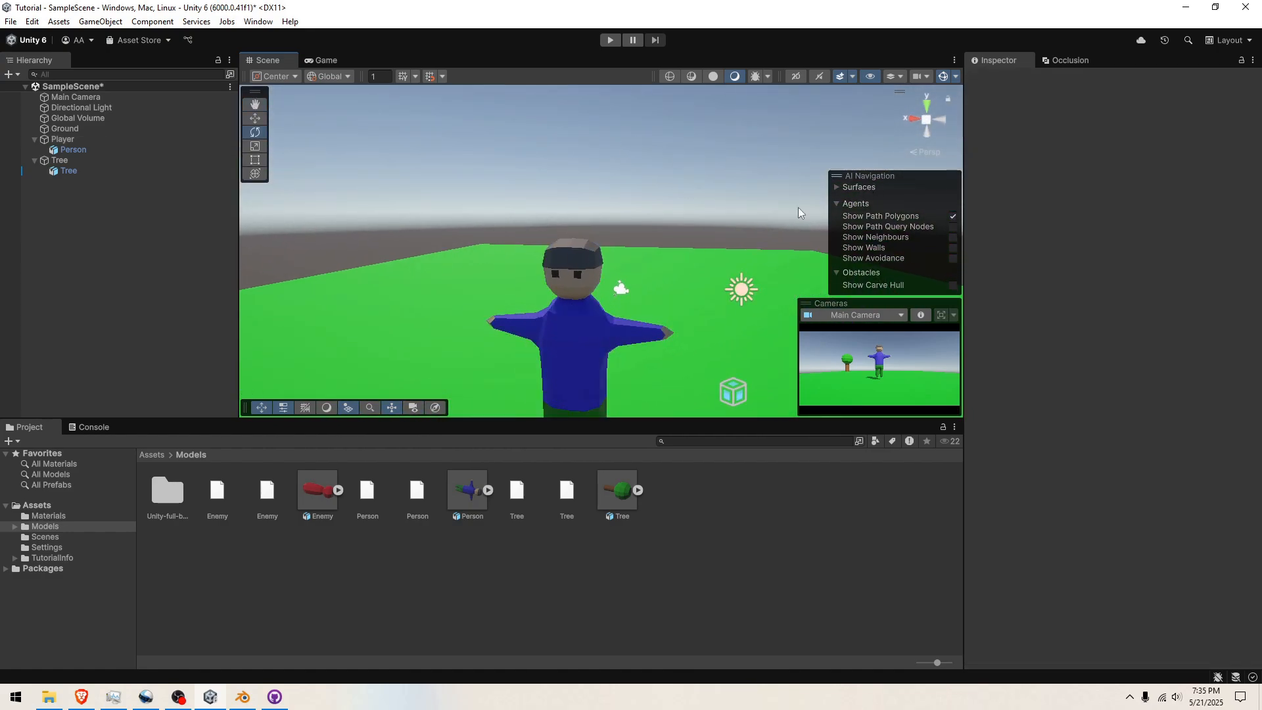
{"action": "right_click_drag", "start_coordinate": [727, 235], "coordinate": [373, 234]}
{"action": "key", "text": "w"}
{"action": "key", "text": "d"}
{"action": "key", "text": "s"}
{"action": "key", "text": "w"}
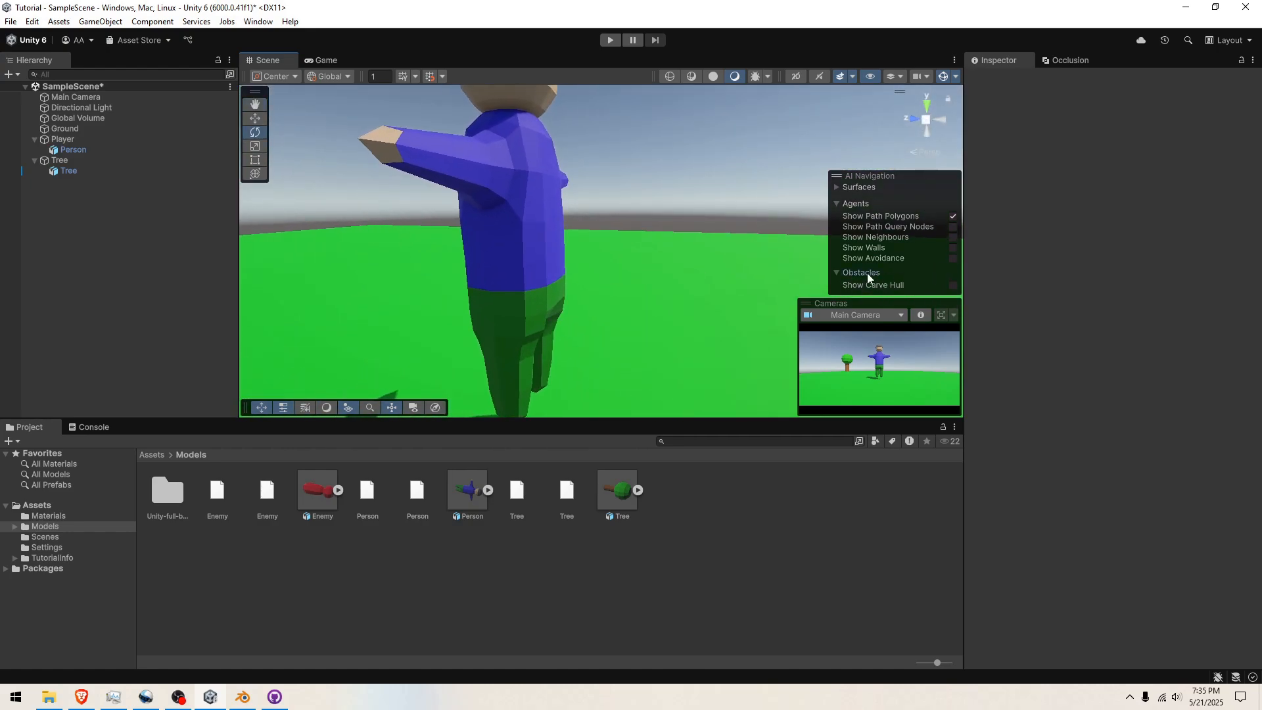
{"action": "key", "text": "d"}
{"action": "right_click_drag", "start_coordinate": [718, 265], "coordinate": [304, 337]}
{"action": "key", "text": "d"}
{"action": "right_click_drag", "start_coordinate": [721, 205], "coordinate": [422, 212]}
{"action": "key", "text": "s"}
{"action": "key", "text": "w"}
{"action": "key", "text": "d"}
Place the Enemy model from the Models folder on the ground near the player, at about X 3.43, Z 8.22.
{"action": "left_click_drag", "start_coordinate": [321, 503], "coordinate": [808, 278]}
{"action": "right_click_drag", "start_coordinate": [549, 281], "coordinate": [1195, 189]}
{"action": "key", "text": "w"}
{"action": "key", "text": "a"}
{"action": "key", "text": "s"}
{"action": "key", "text": "w"}
{"action": "key", "text": "s"}
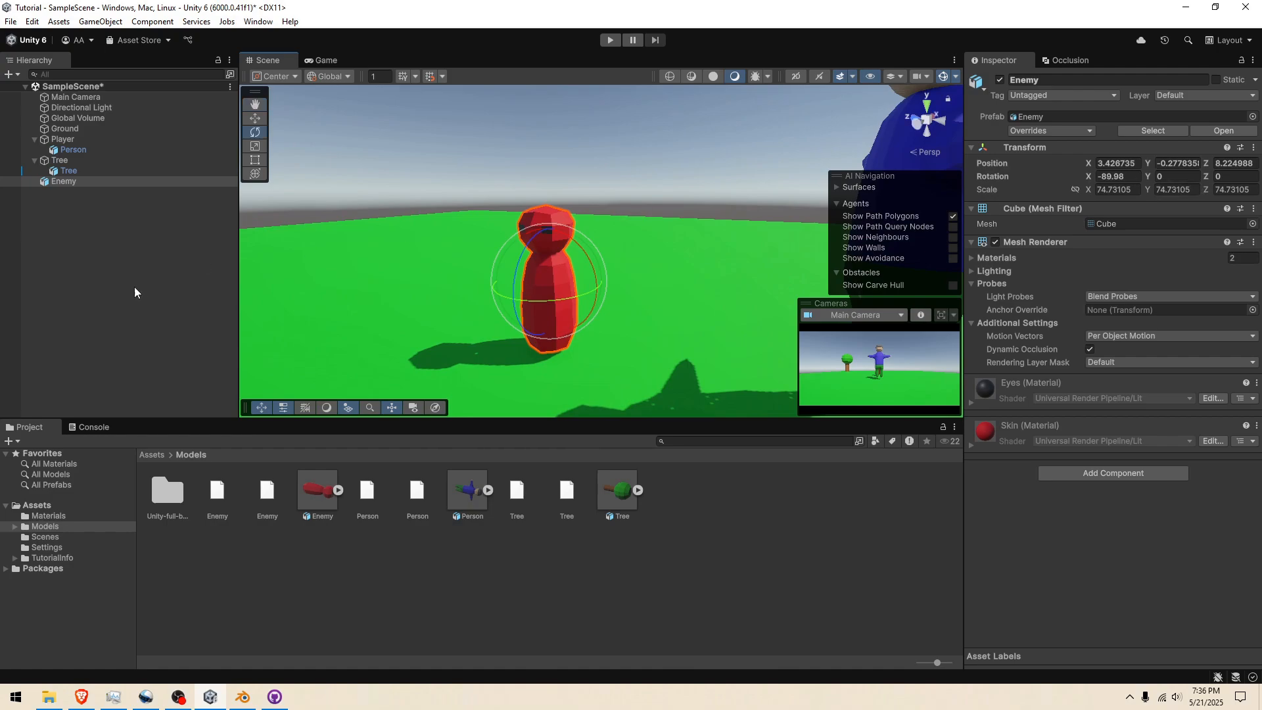
Create an empty object named Enemy at the scene's root level.
{"action": "right_click", "coordinate": [138, 250]}
{"action": "left_click", "coordinate": [296, 464]}
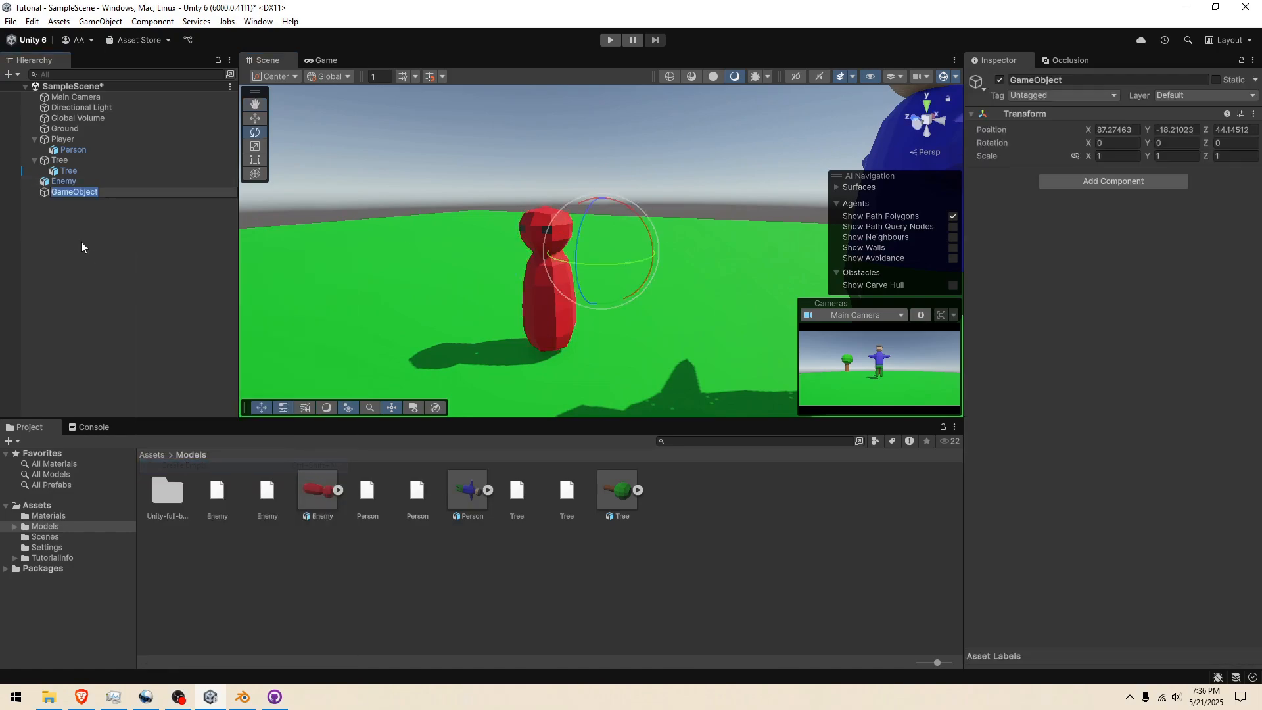
{"action": "type", "text": "Enemy"}
{"action": "key", "text": "Return"}
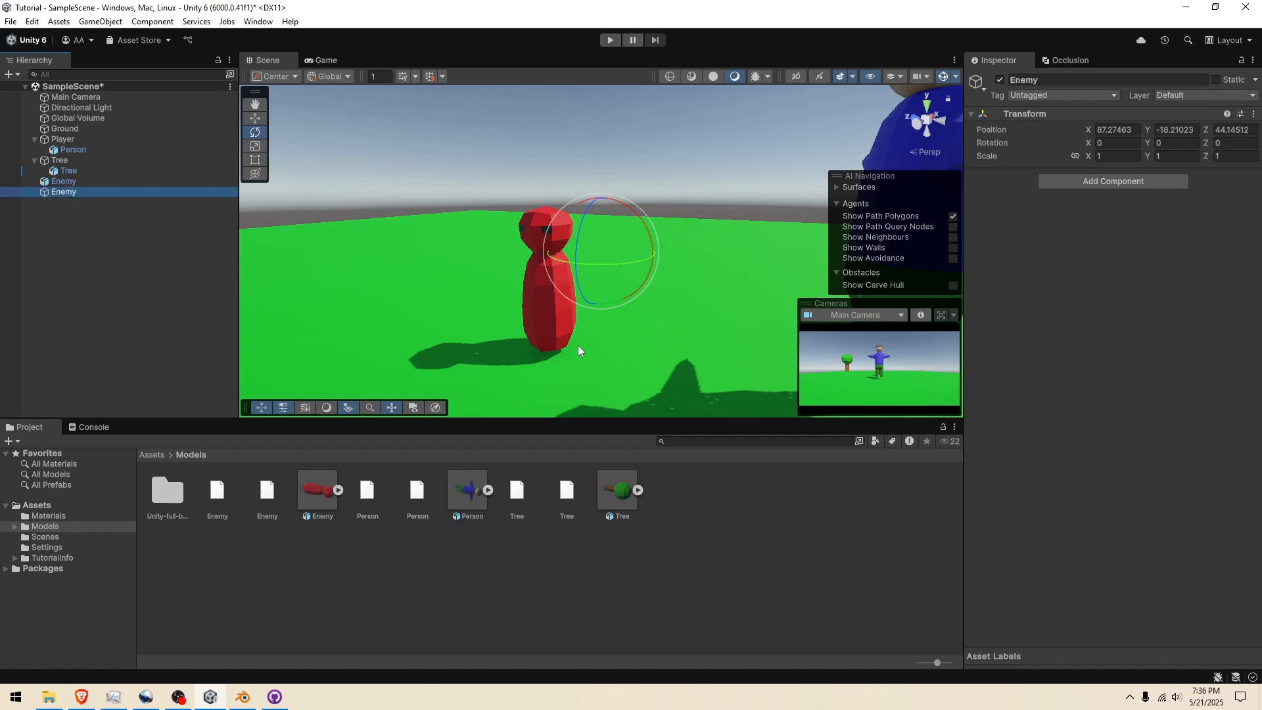
{"action": "left_click", "coordinate": [145, 154]}
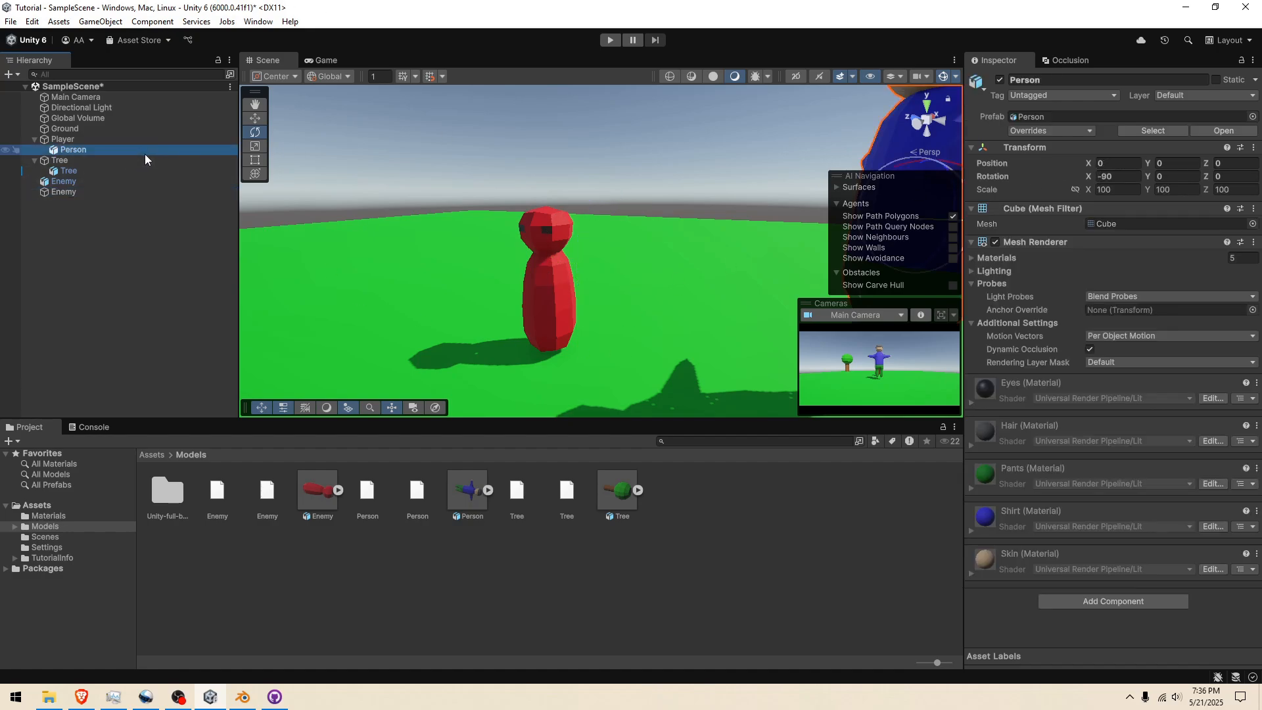
Set the X and Y position of the empty Enemy object to 0.
{"action": "left_click", "coordinate": [133, 172]}
{"action": "left_click", "coordinate": [112, 189]}
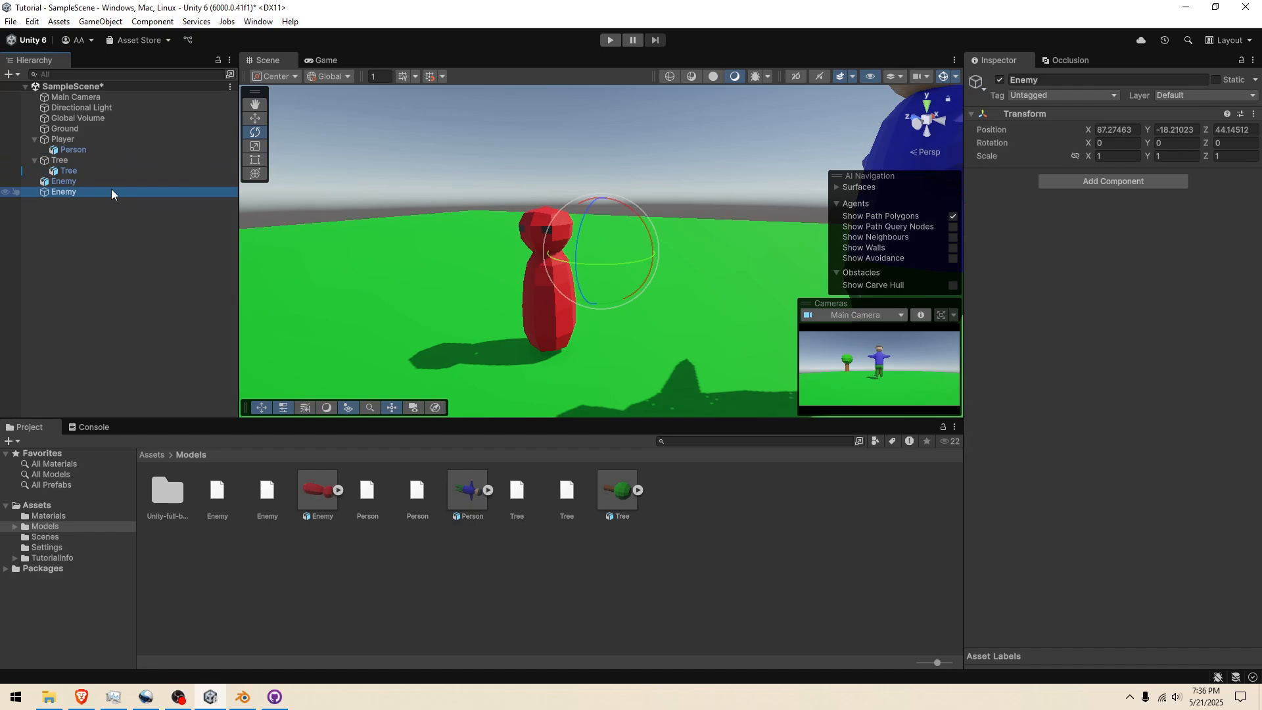
{"action": "left_click", "coordinate": [111, 184]}
{"action": "left_click", "coordinate": [111, 192]}
{"action": "left_click", "coordinate": [1125, 132]}
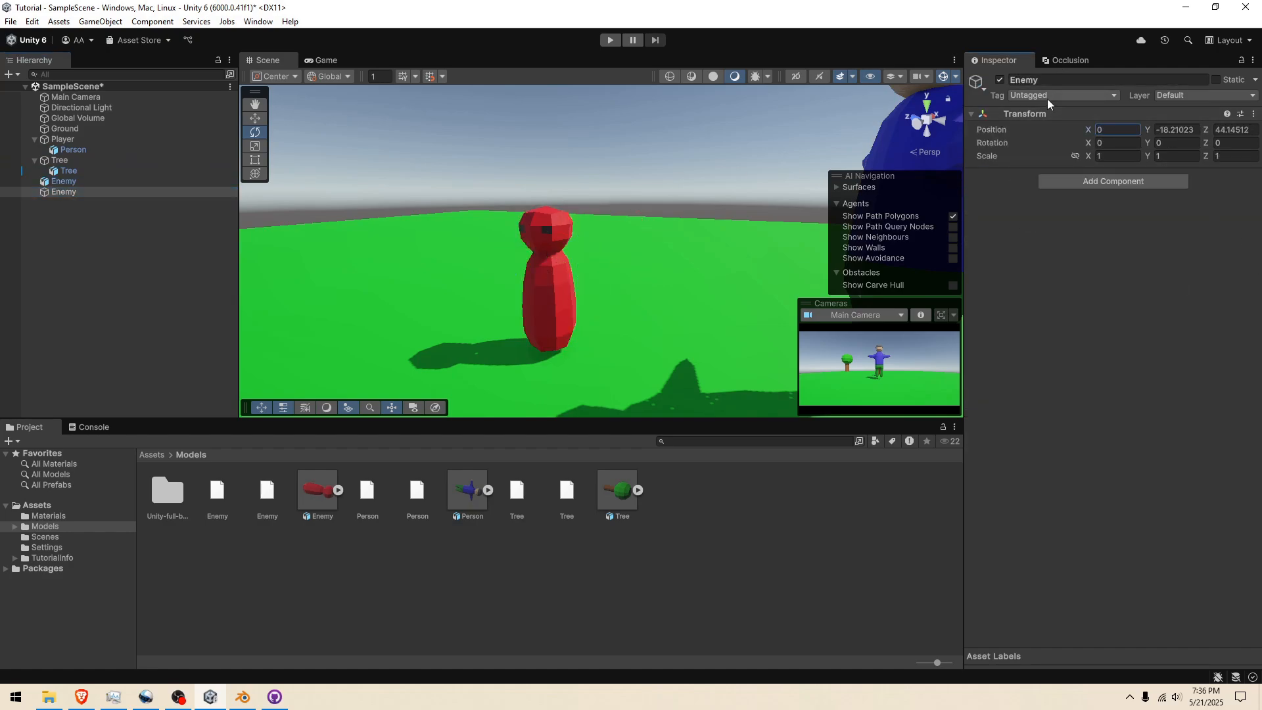
{"action": "left_click", "coordinate": [1187, 117]}
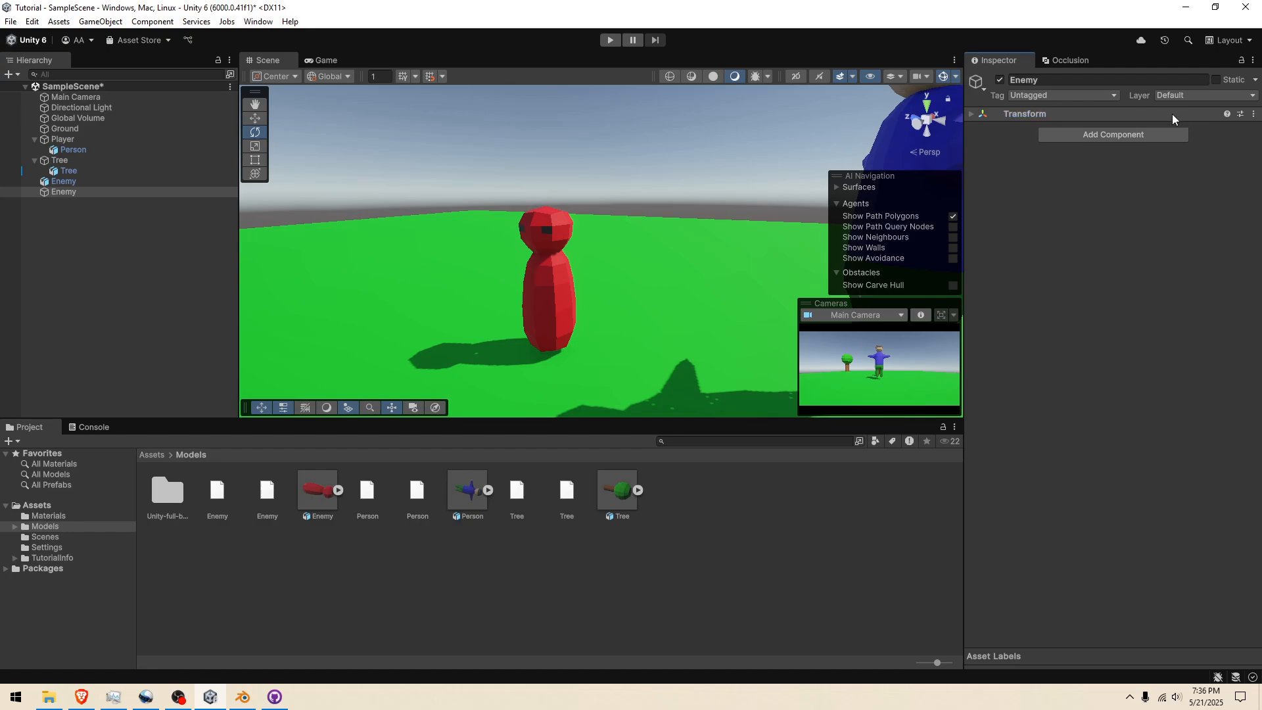
{"action": "left_click", "coordinate": [1171, 116]}
{"action": "type", "text": "0"}
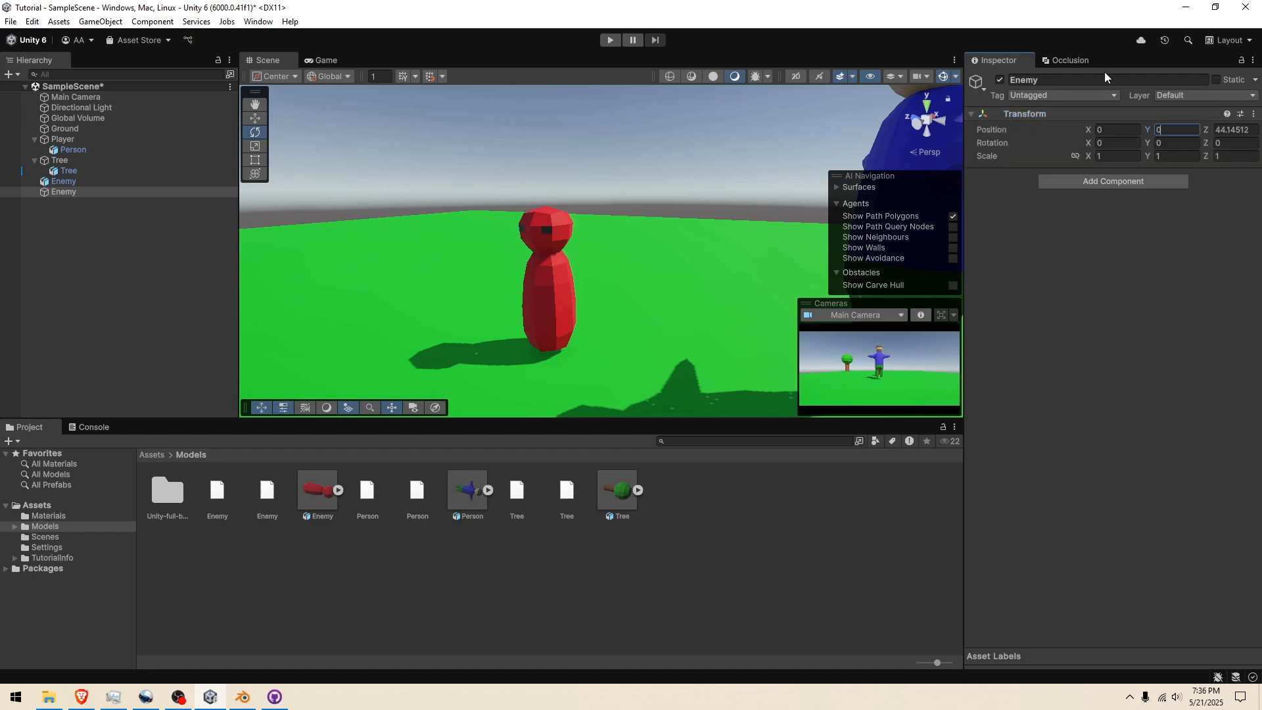
{"action": "key", "text": "Tab"}
Make the Enemy model a child of the empty Enemy object and frame it in the scene.
{"action": "left_click_drag", "start_coordinate": [429, 302], "coordinate": [615, 301], "text": "alt"}
{"action": "left_click", "coordinate": [37, 182]}
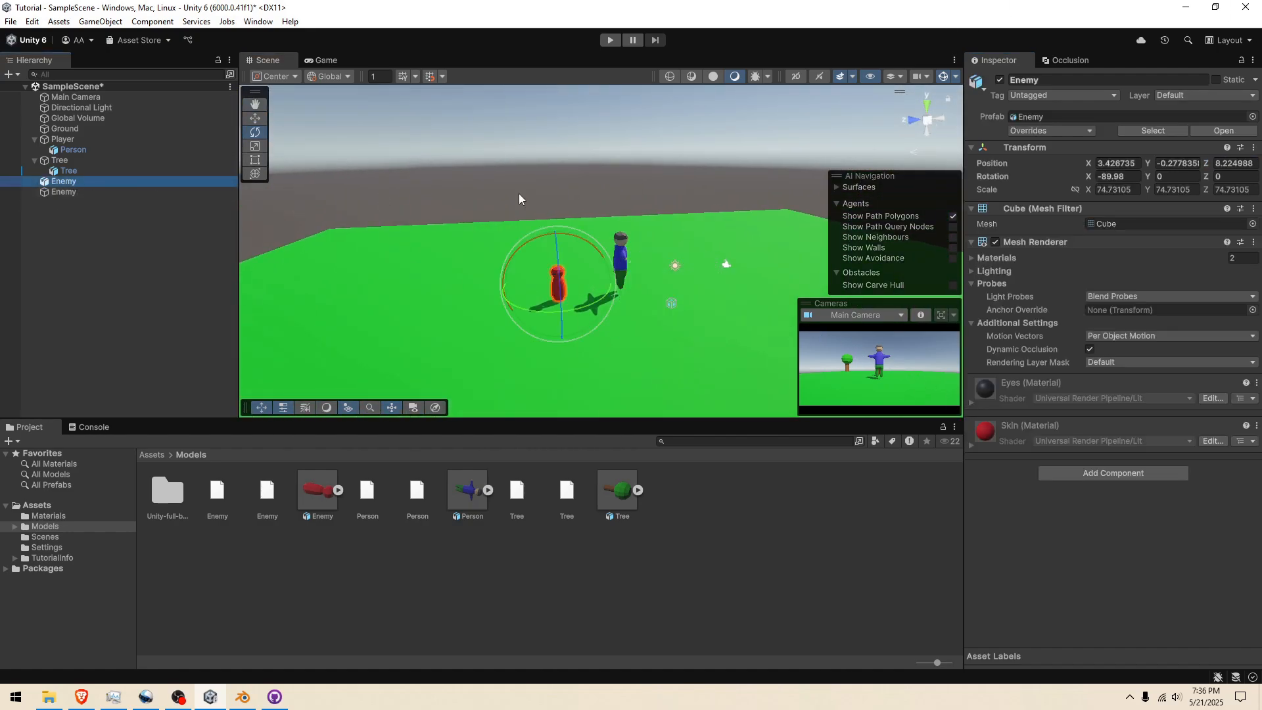
{"action": "left_click_drag", "start_coordinate": [131, 185], "coordinate": [133, 192]}
{"action": "double_click", "coordinate": [154, 196]}
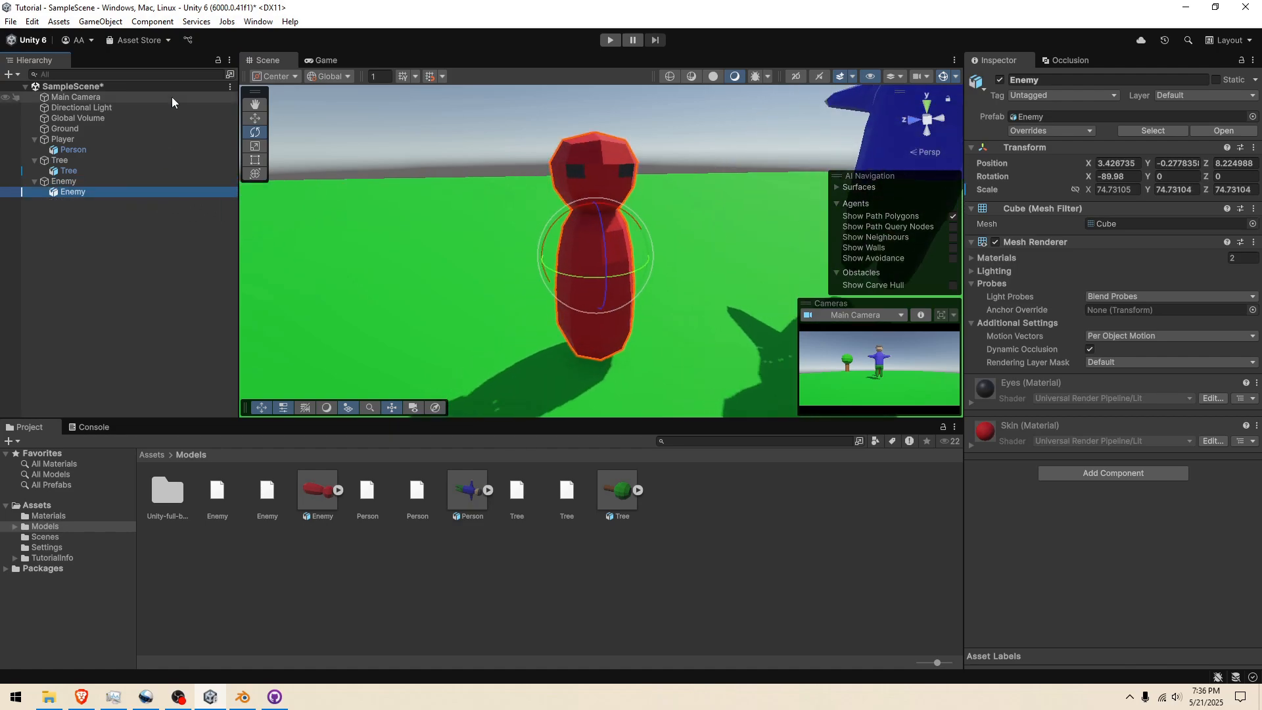
Rename the Enemy model inside the Enemy parent to EnemyOBJ.
{"action": "left_click", "coordinate": [1072, 60]}
{"action": "left_click", "coordinate": [999, 60]}
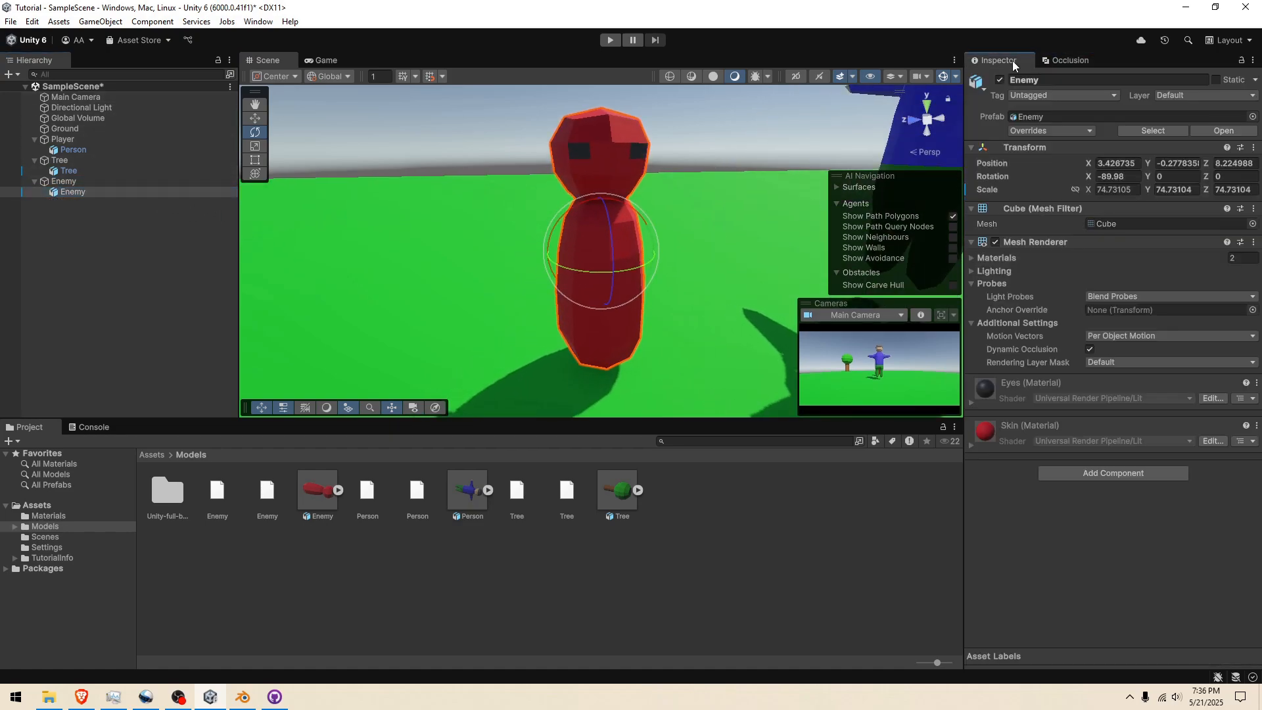
{"action": "left_click", "coordinate": [1062, 79]}
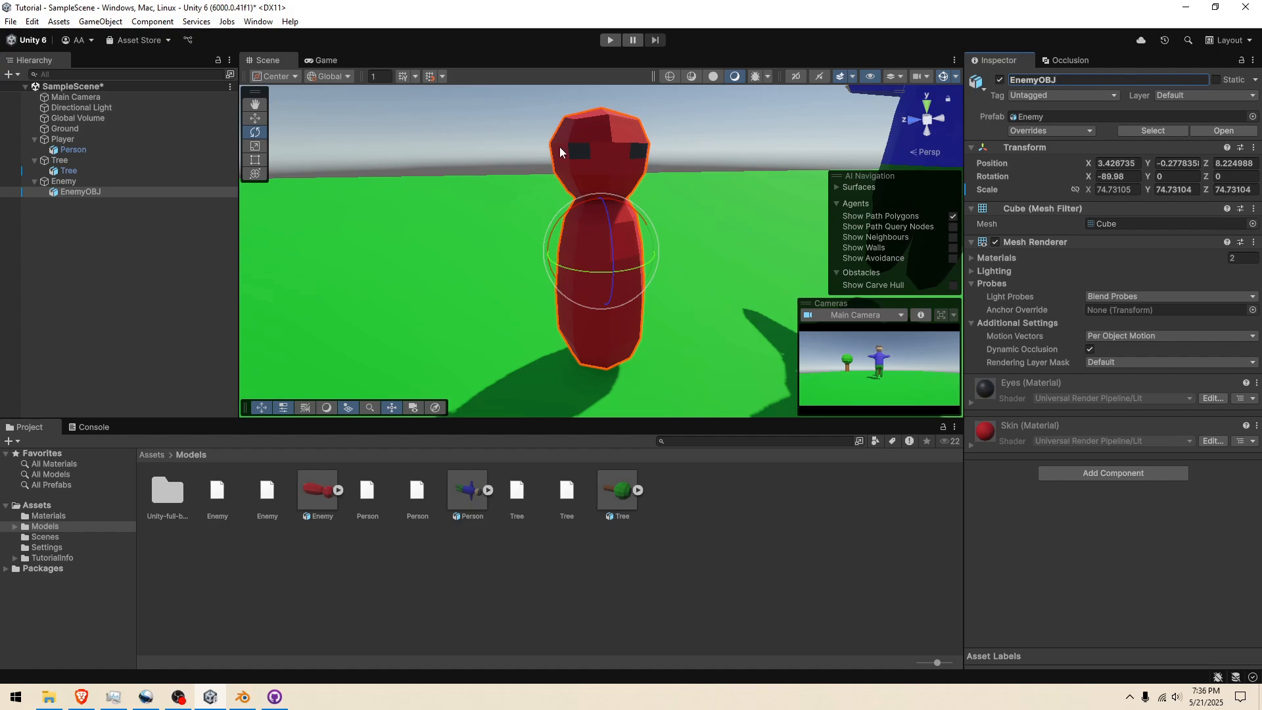
Rename the Tree model inside the Tree parent to TreeOBJ.
{"action": "right_click", "coordinate": [98, 170]}
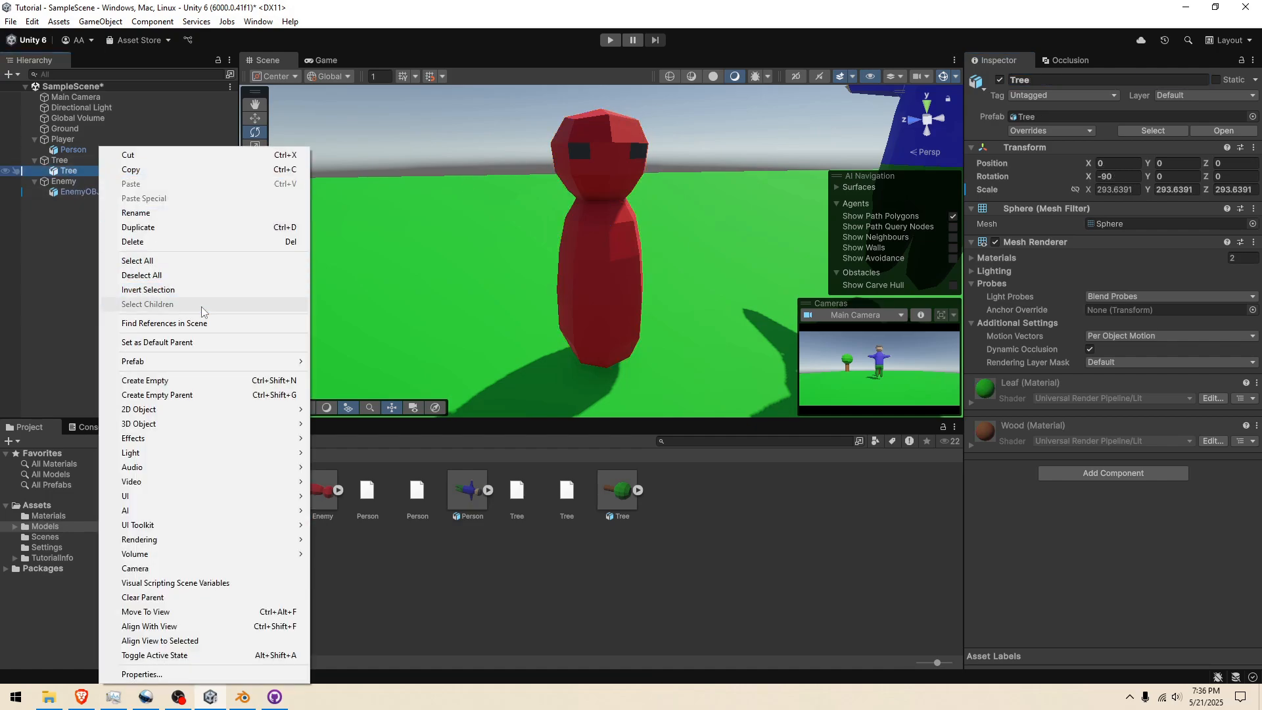
{"action": "left_click", "coordinate": [181, 212]}
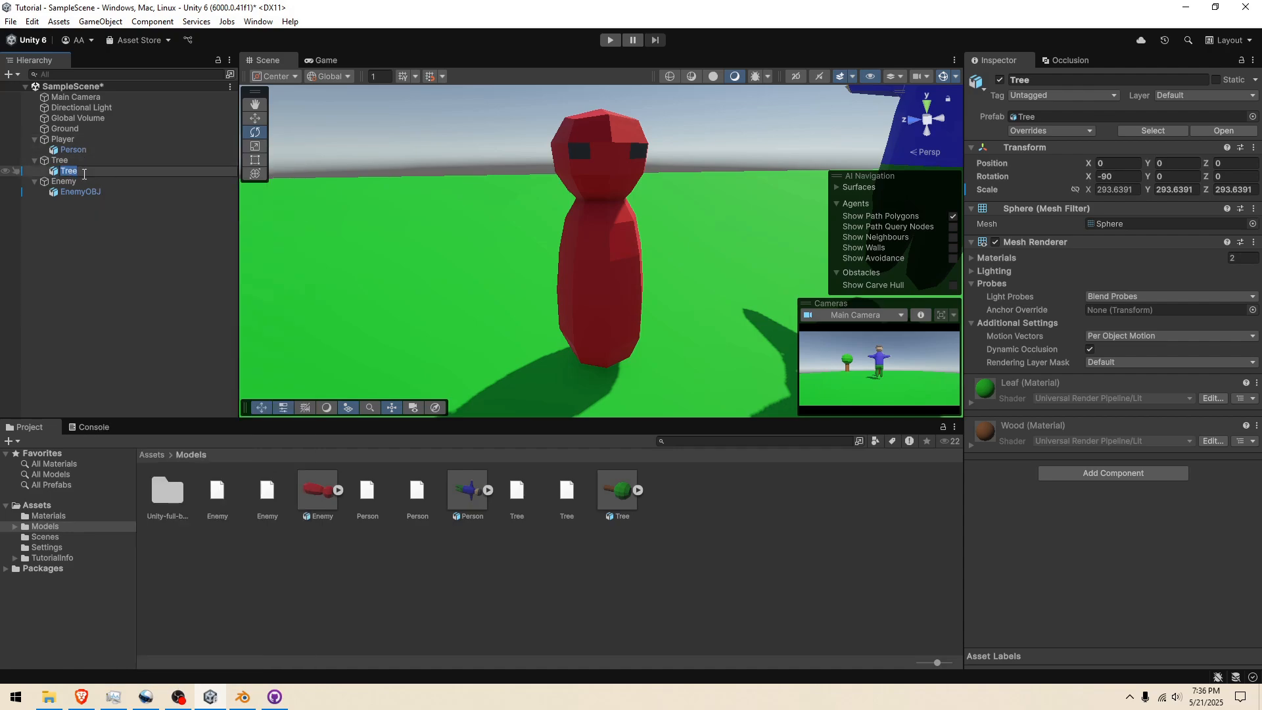
{"action": "left_click", "coordinate": [101, 174]}
{"action": "key", "text": "Return"}
Rename the Person model inside the Player parent to PlayerOBJ.
{"action": "right_click", "coordinate": [112, 149]}
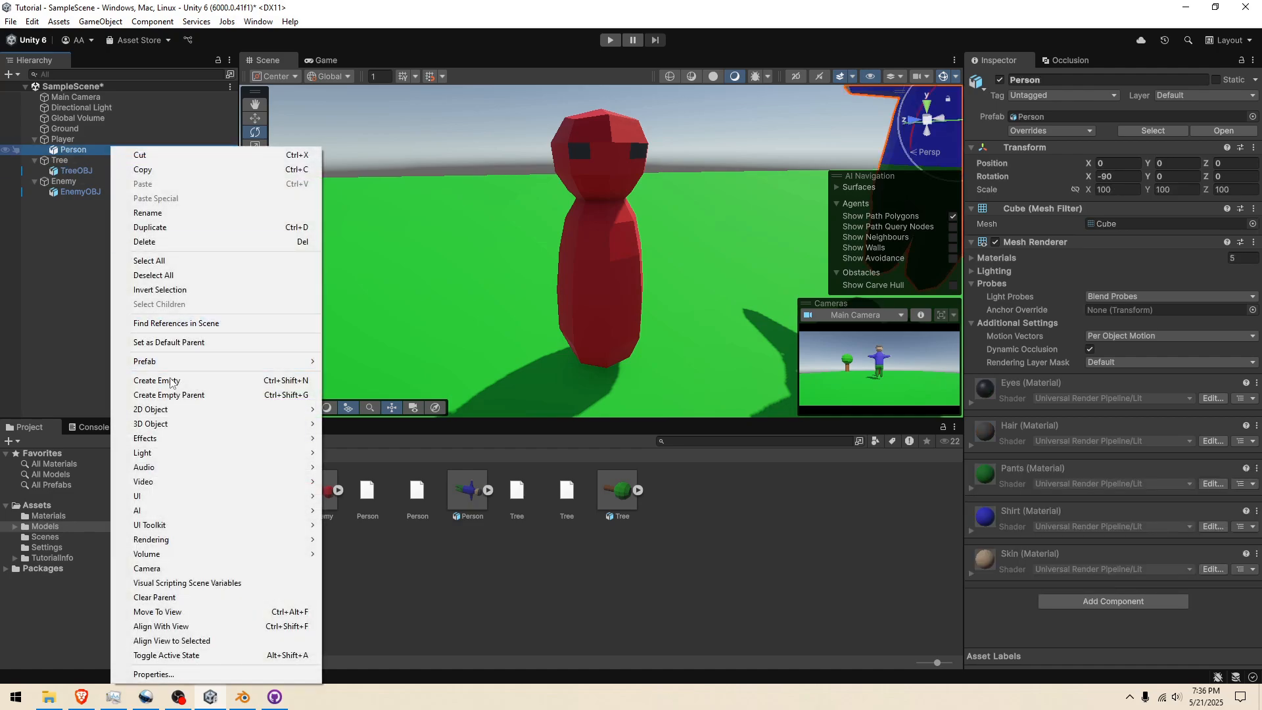
{"action": "left_click", "coordinate": [184, 213]}
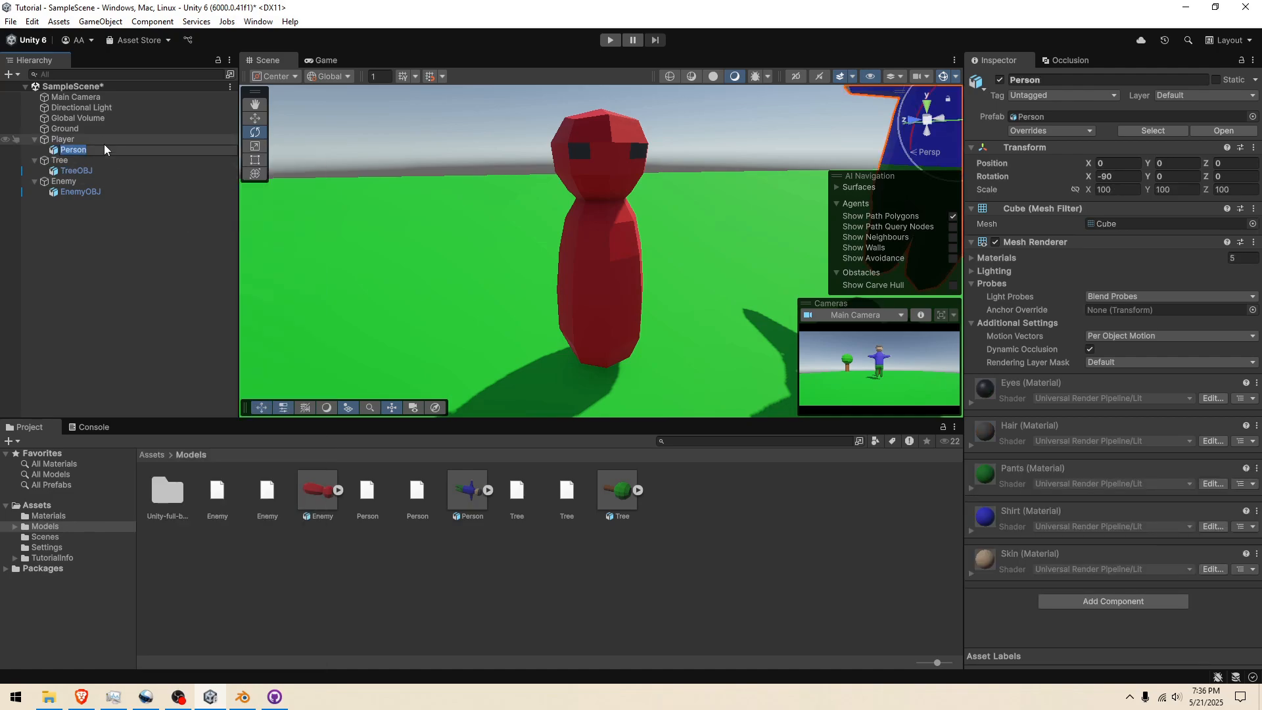
{"action": "left_click", "coordinate": [112, 148]}
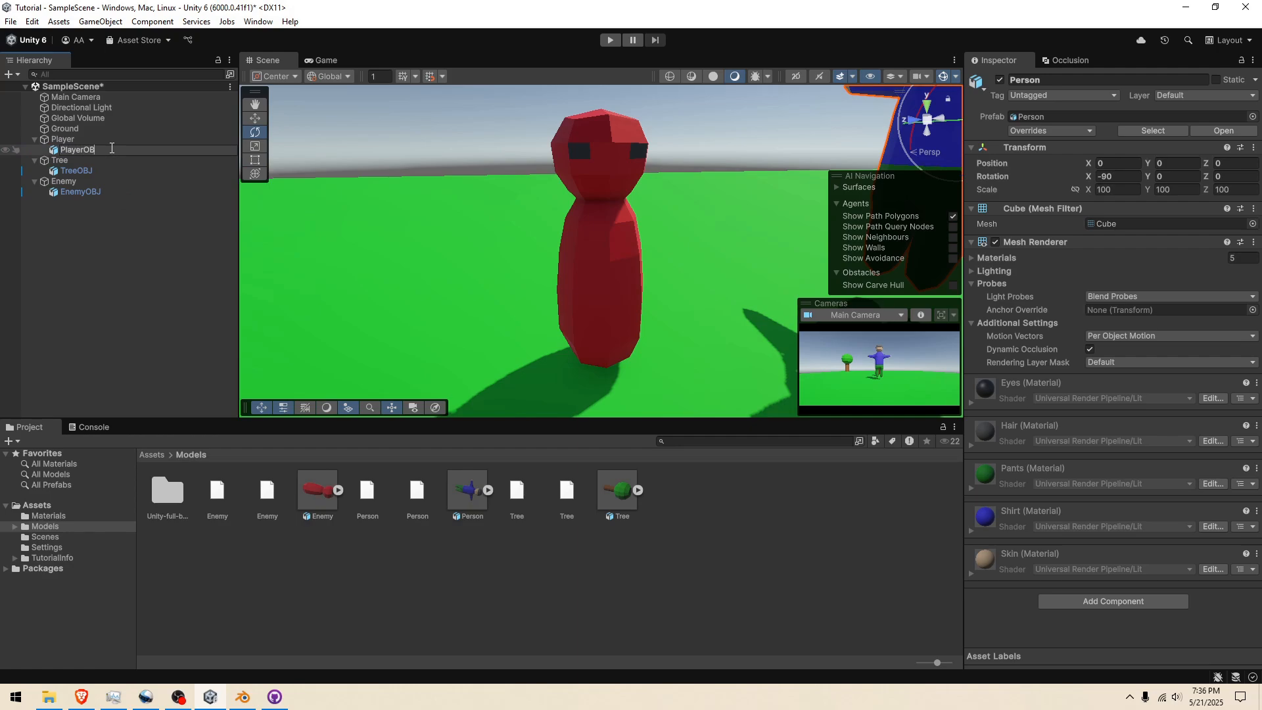
{"action": "key", "text": "Return"}
Run the scene in the Game view to check the placed models, and stop play mode.
{"action": "key", "text": "s"}
{"action": "right_click_drag", "start_coordinate": [474, 132], "coordinate": [310, 67]}
{"action": "key", "text": "d"}
{"action": "key", "text": "w"}
{"action": "key", "text": "s"}
{"action": "left_click", "coordinate": [327, 60]}
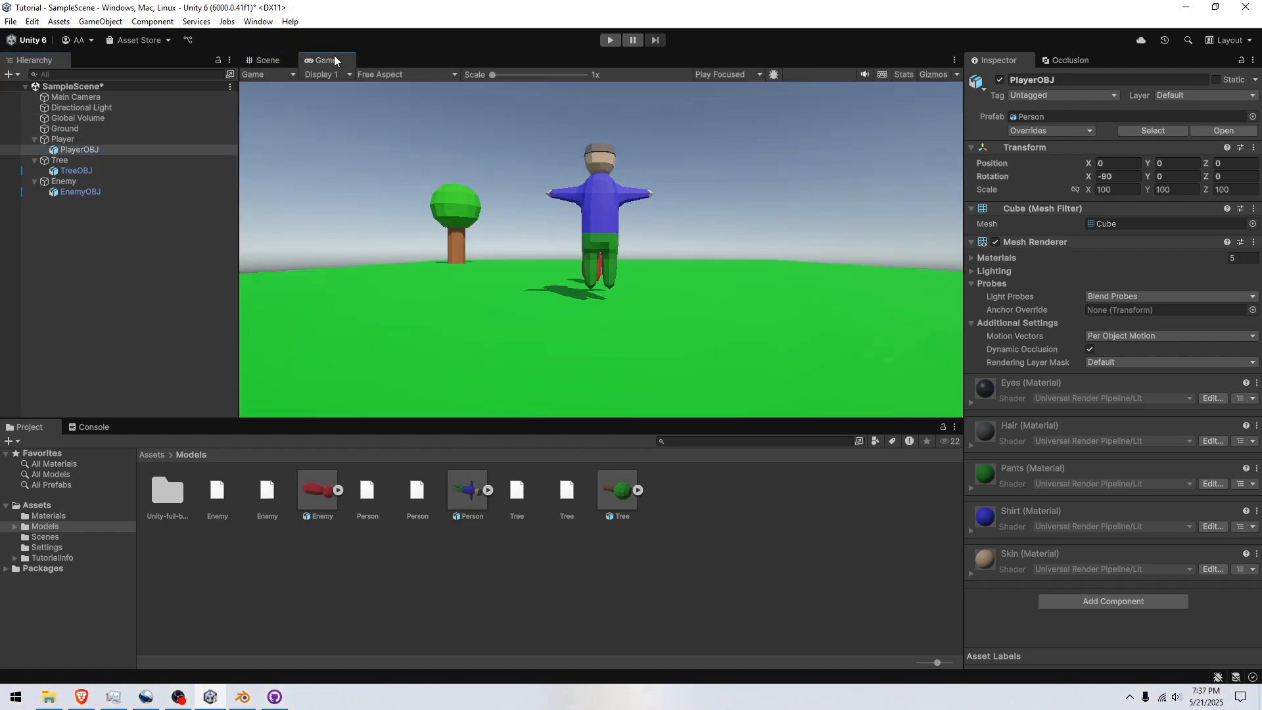
{"action": "left_click", "coordinate": [610, 41]}
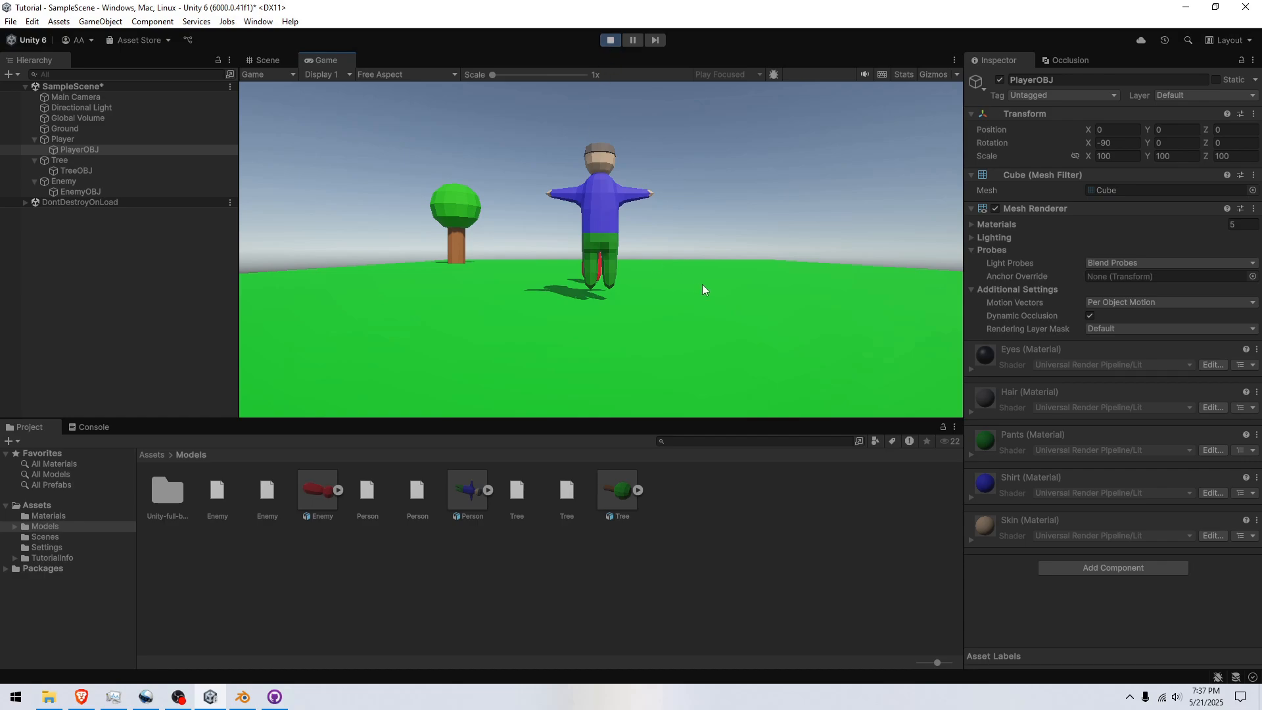
{"action": "left_click", "coordinate": [613, 39]}
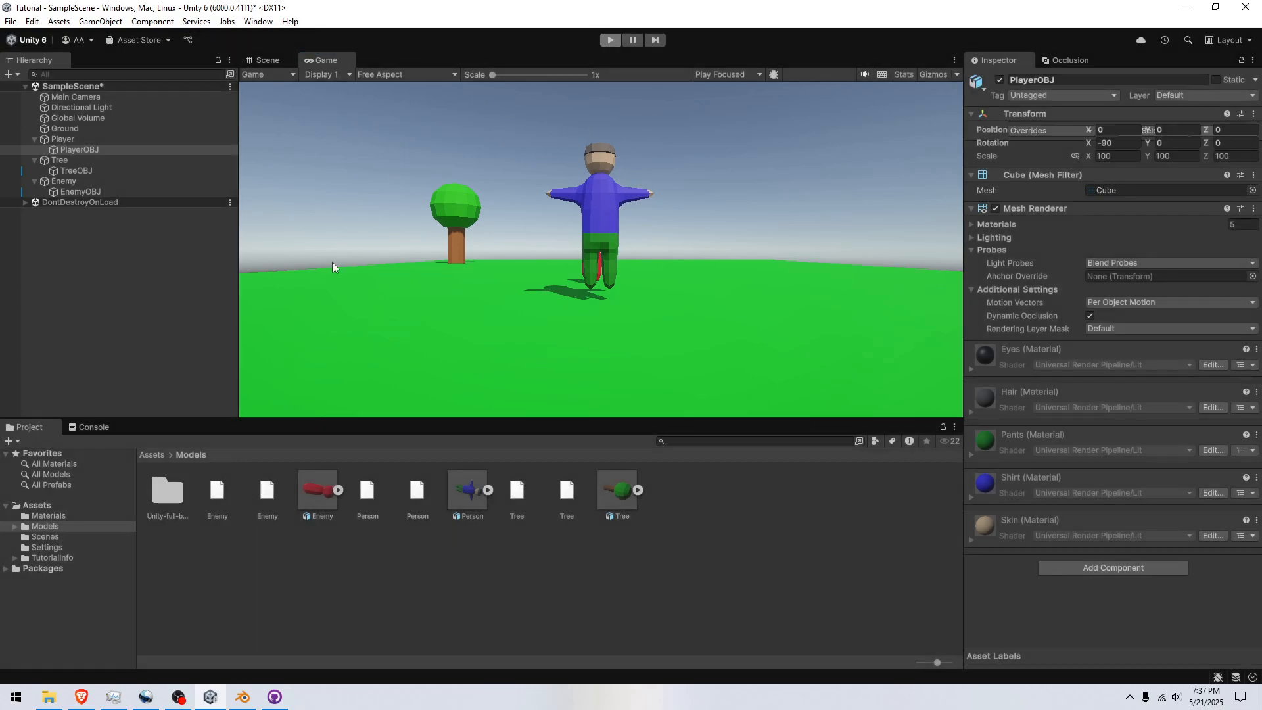
Compare the transforms of the Player parent and its PlayerOBJ child, returning to the Scene view.
{"action": "left_click", "coordinate": [150, 139]}
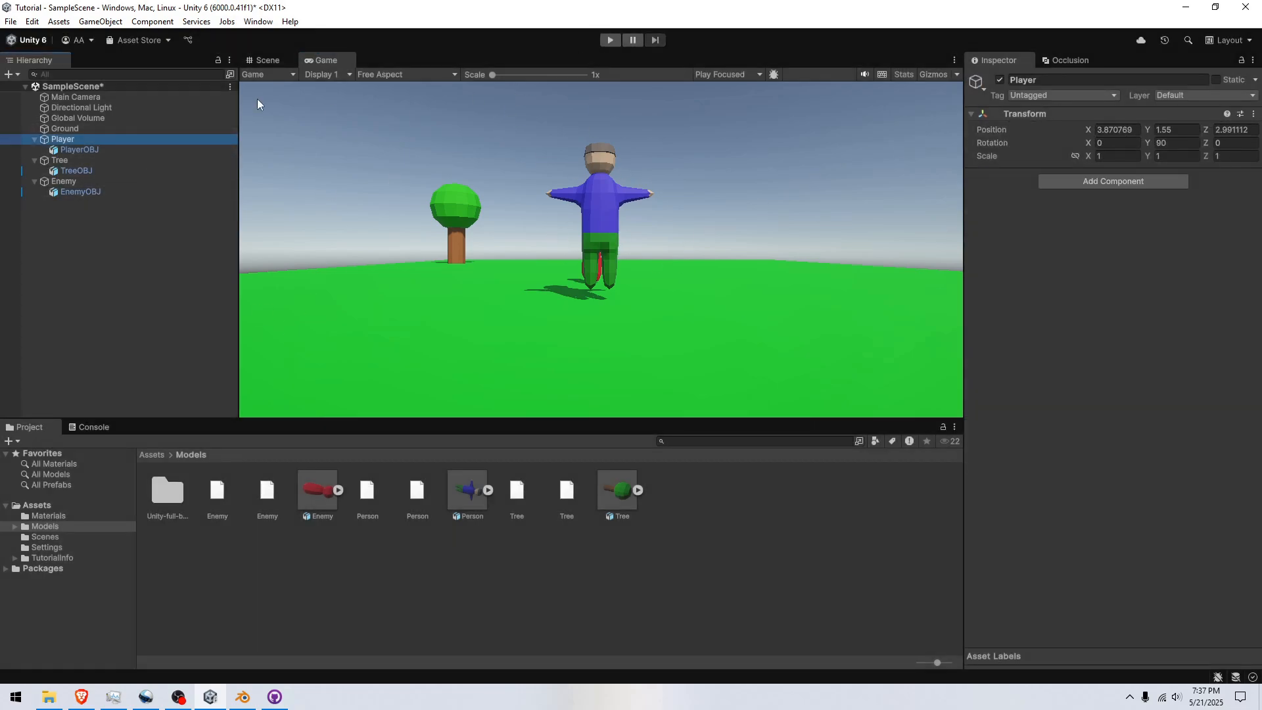
{"action": "left_click", "coordinate": [125, 149]}
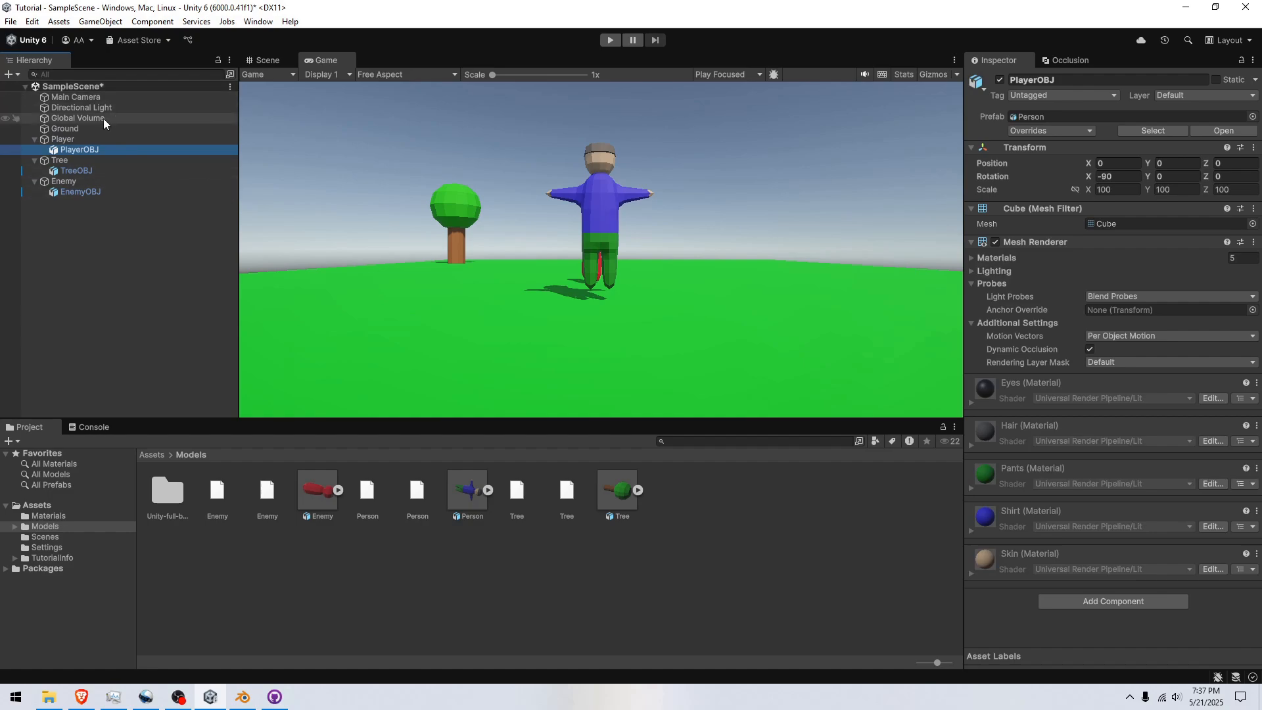
{"action": "left_click", "coordinate": [74, 139]}
{"action": "left_click", "coordinate": [249, 59]}
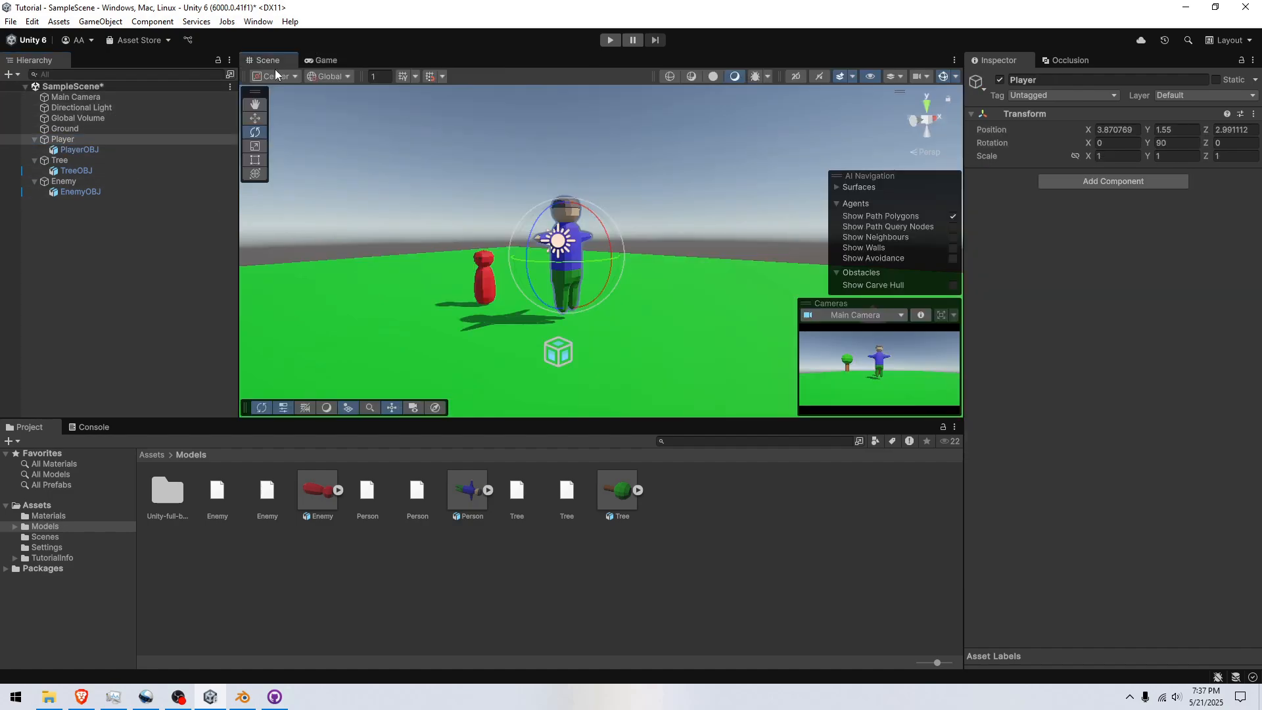
{"action": "left_click", "coordinate": [164, 150]}
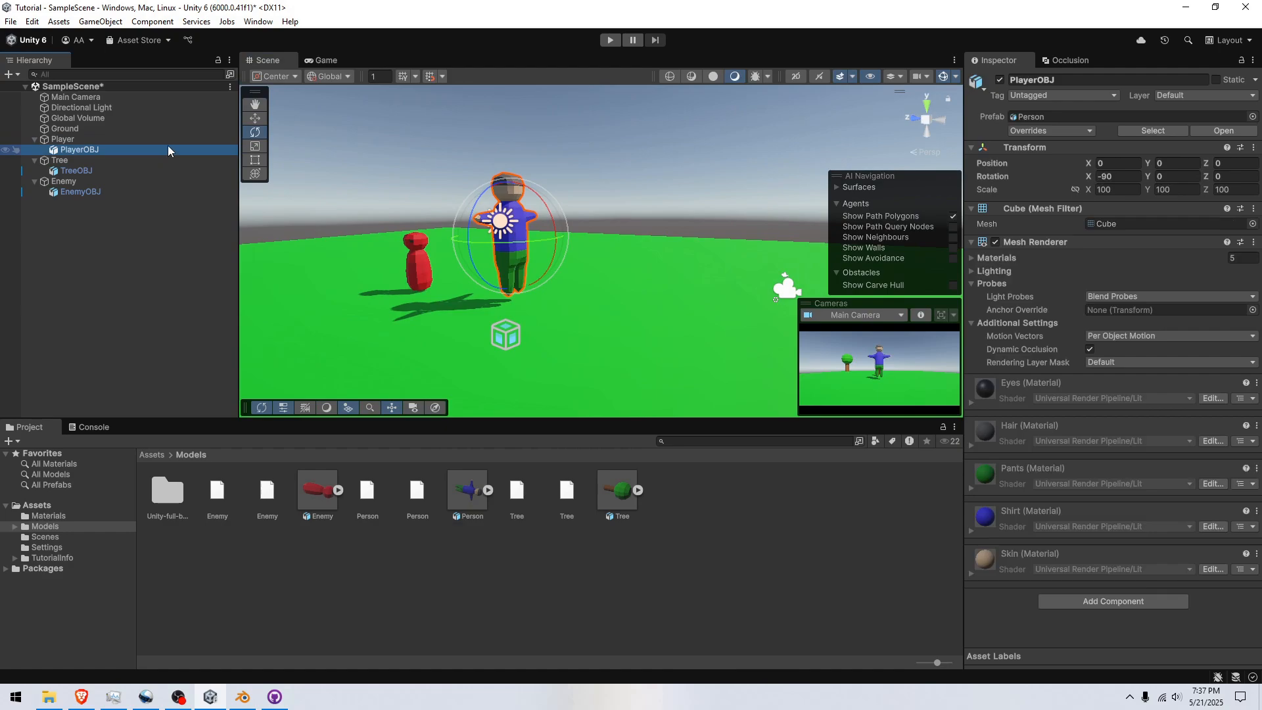
{"action": "left_click", "coordinate": [171, 140]}
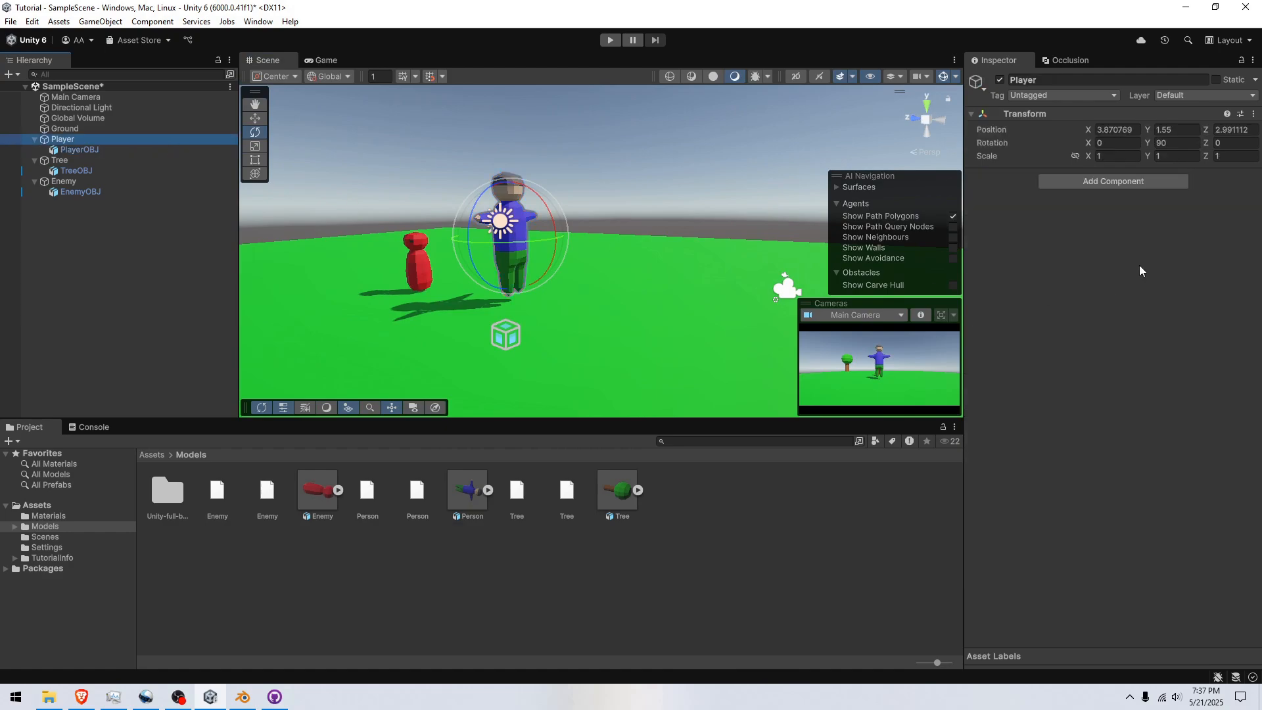
Add a Capsule Collider physics component to the Player object.
{"action": "left_click", "coordinate": [1163, 180]}
{"action": "left_click", "coordinate": [1114, 349]}
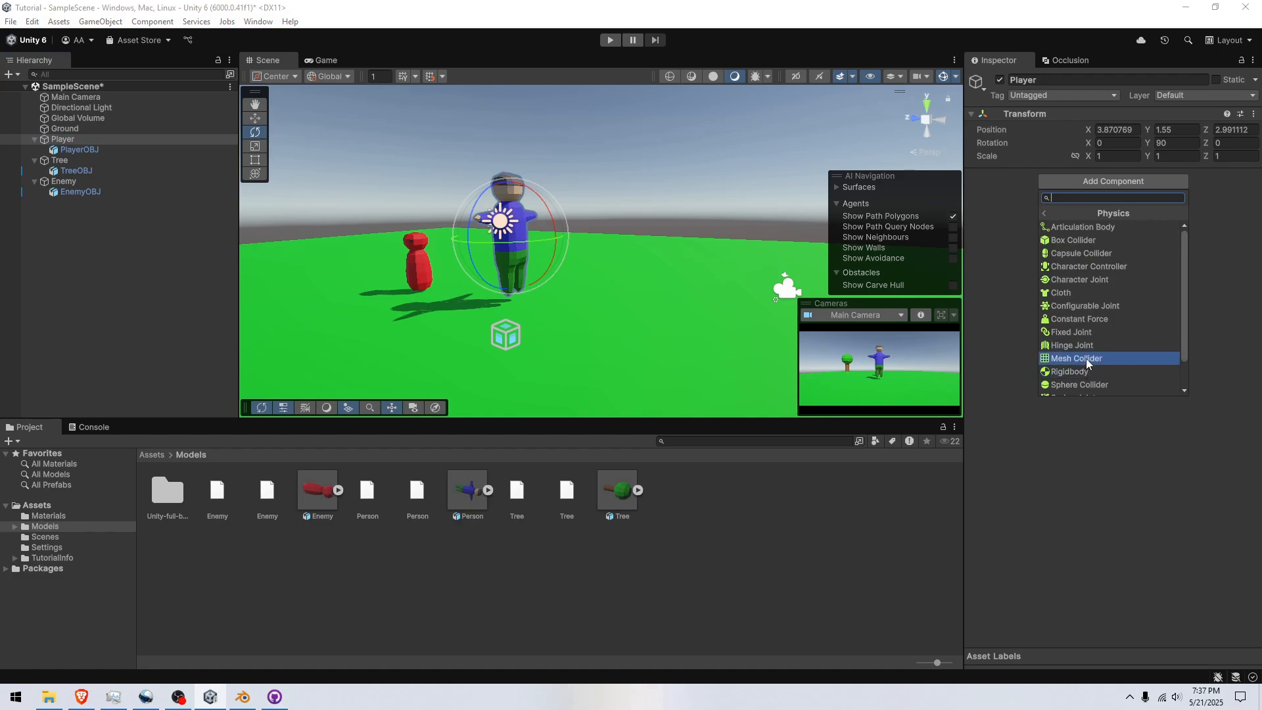
{"action": "scroll", "coordinate": [1086, 357], "scroll_direction": "down", "scroll_amount": 2}
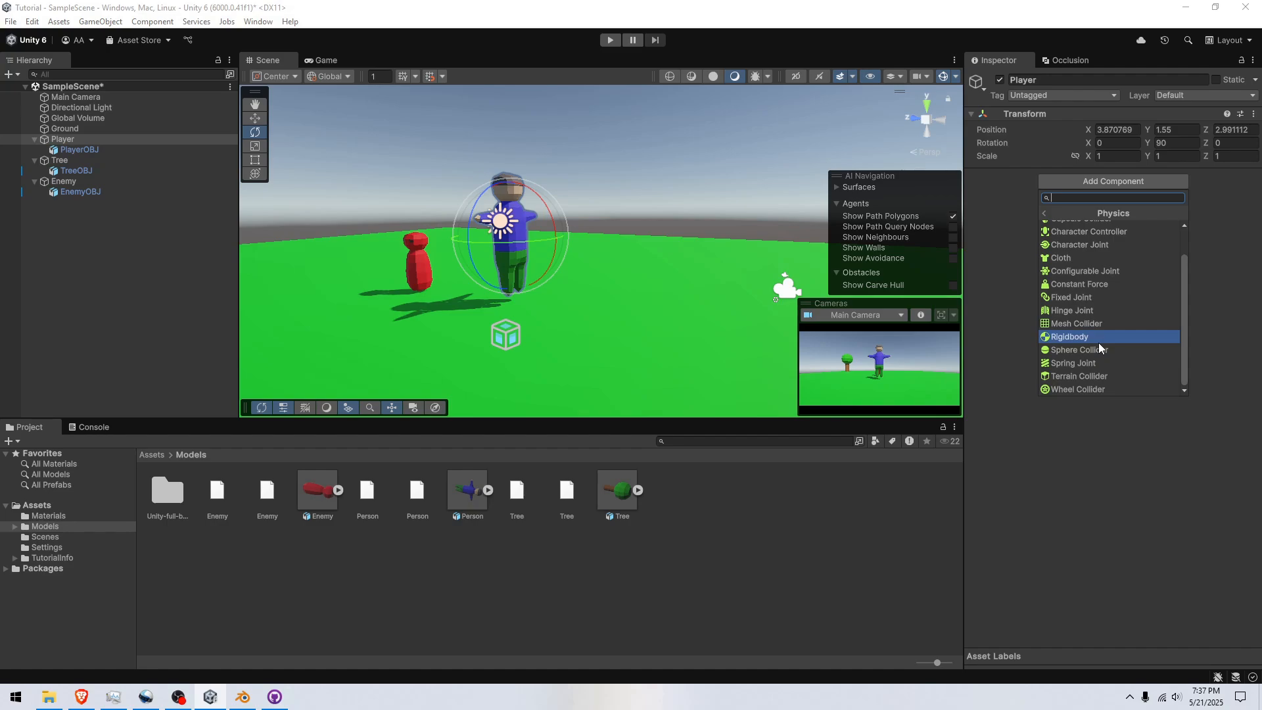
{"action": "scroll", "coordinate": [1107, 322], "scroll_direction": "up", "scroll_amount": 2}
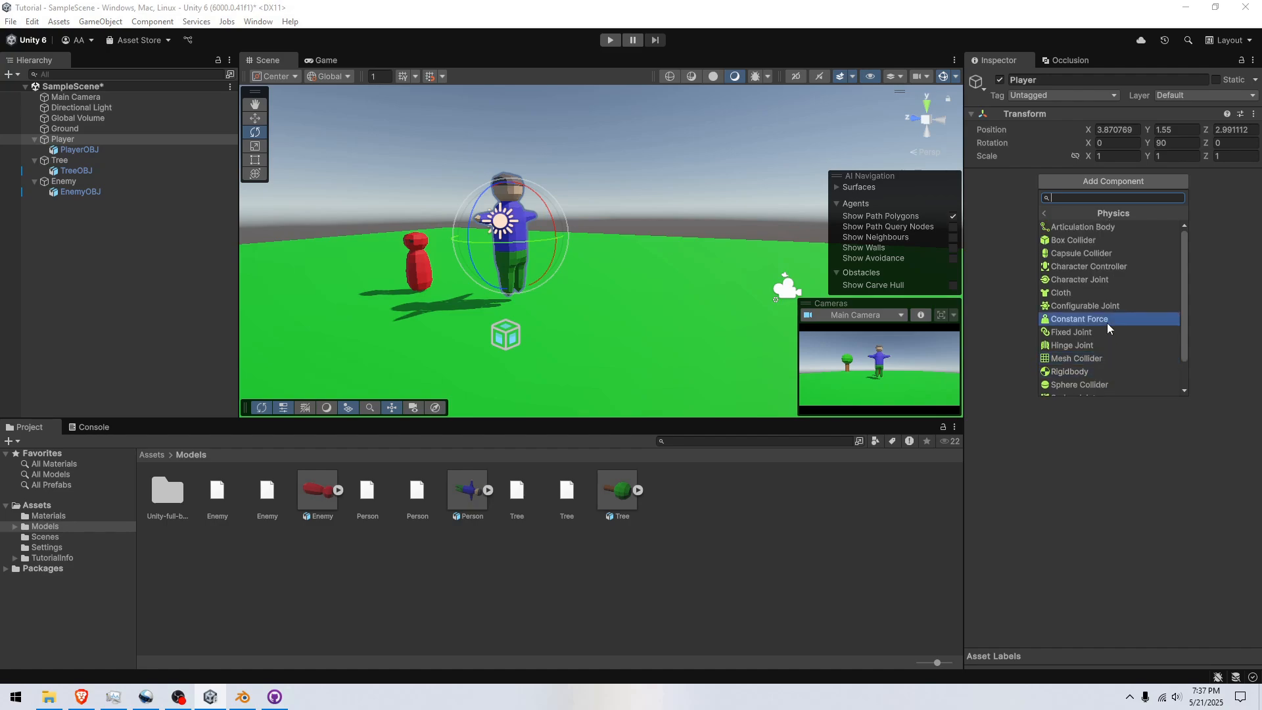
{"action": "left_click", "coordinate": [1103, 255]}
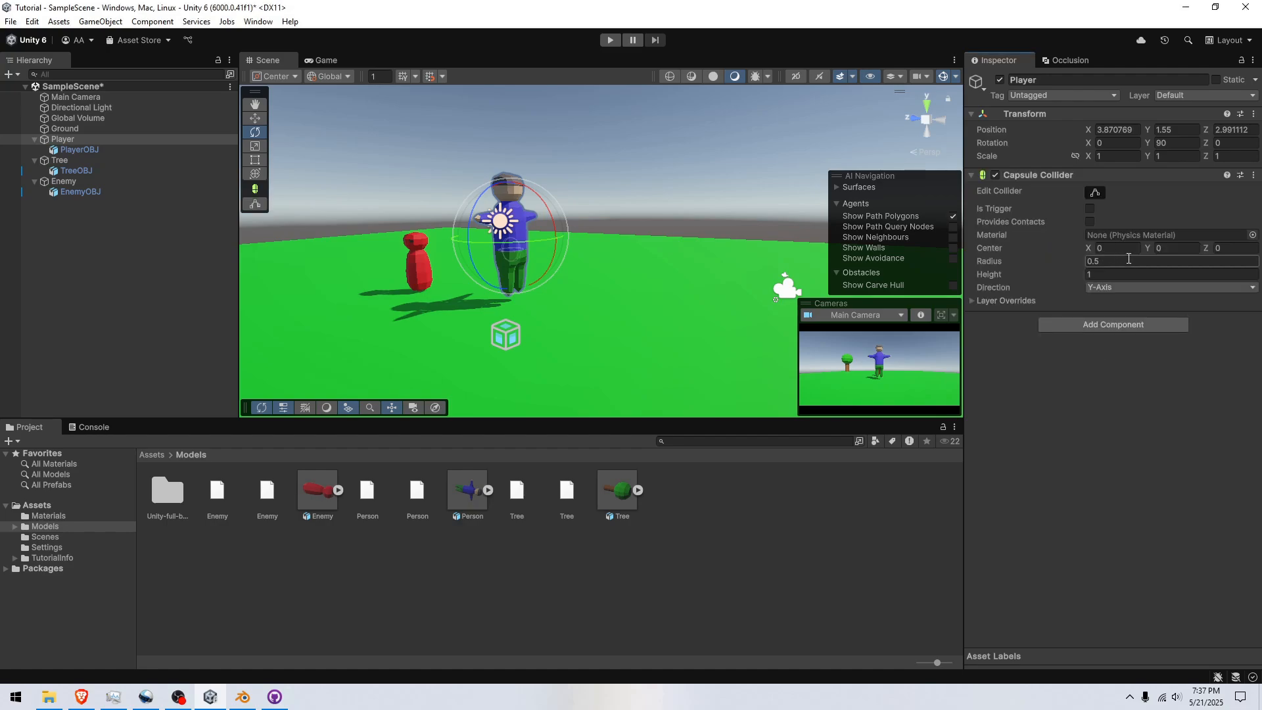
Add a Rigidbody component to the Player parent object.
{"action": "right_click_drag", "start_coordinate": [474, 185], "coordinate": [256, 172]}
{"action": "key", "text": "w"}
{"action": "key", "text": "s"}
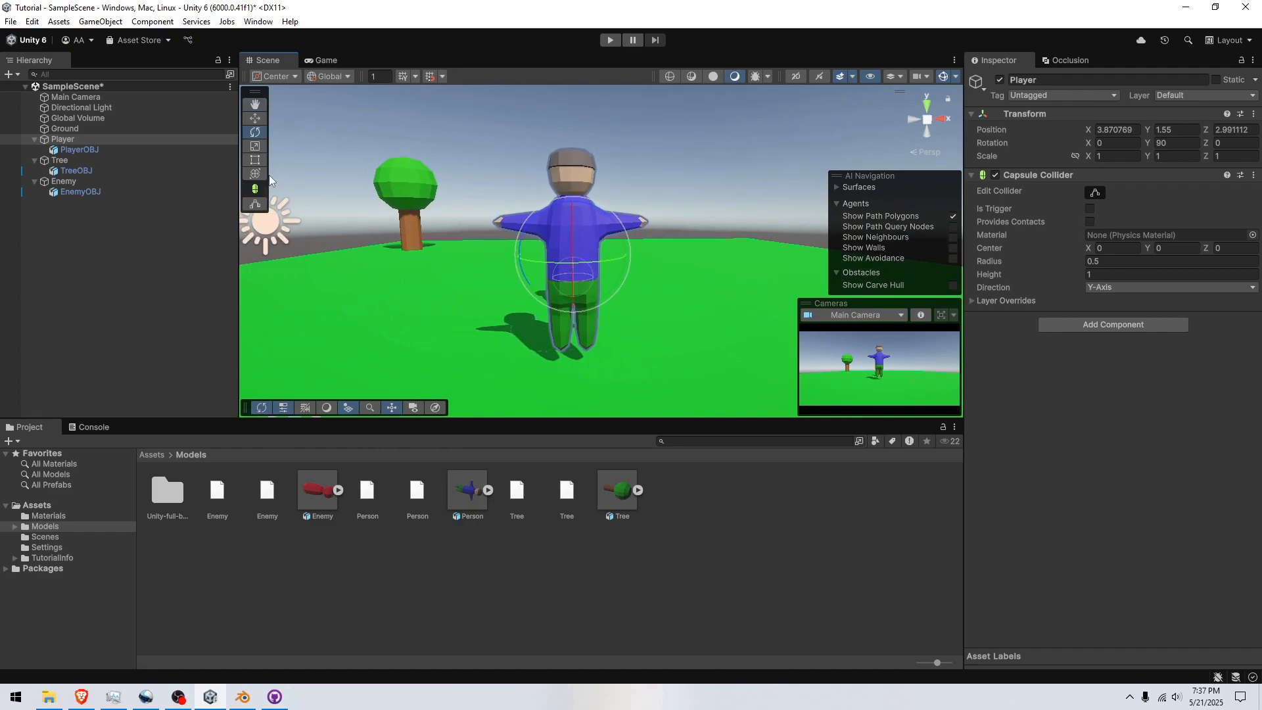
{"action": "left_click", "coordinate": [80, 140]}
{"action": "left_click", "coordinate": [1133, 324]}
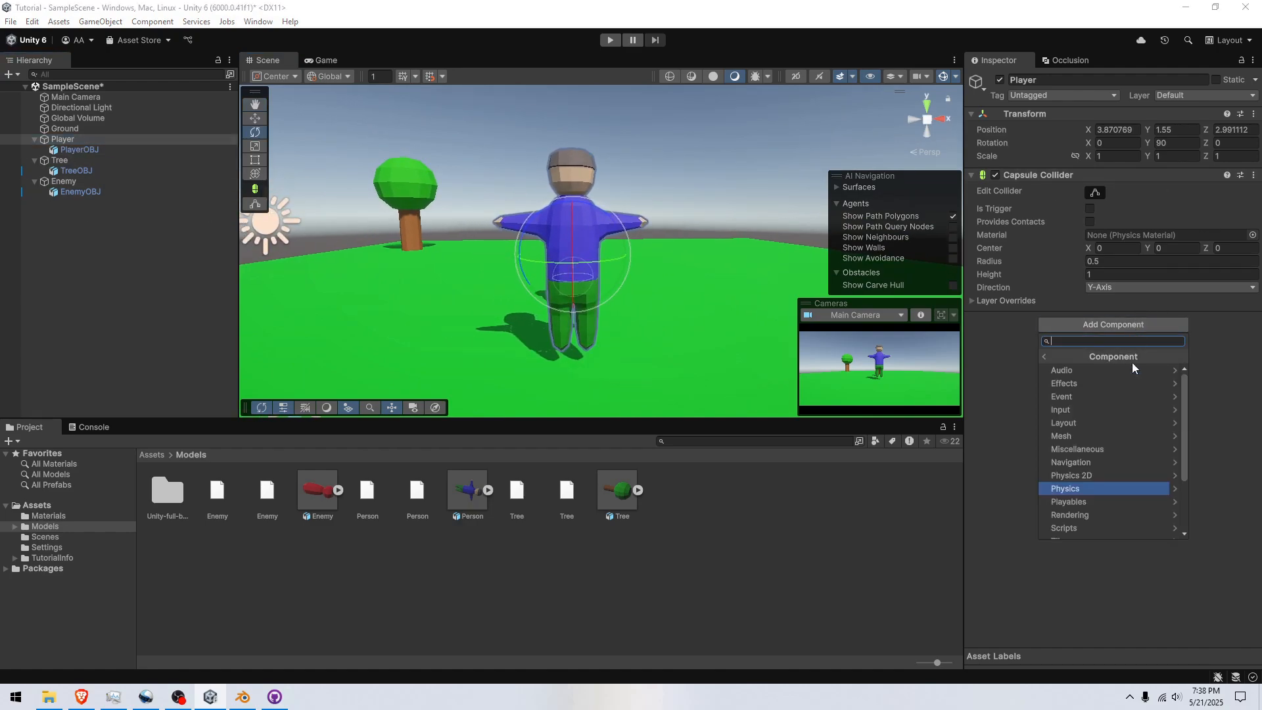
{"action": "left_click", "coordinate": [1095, 486]}
{"action": "left_click", "coordinate": [1091, 515]}
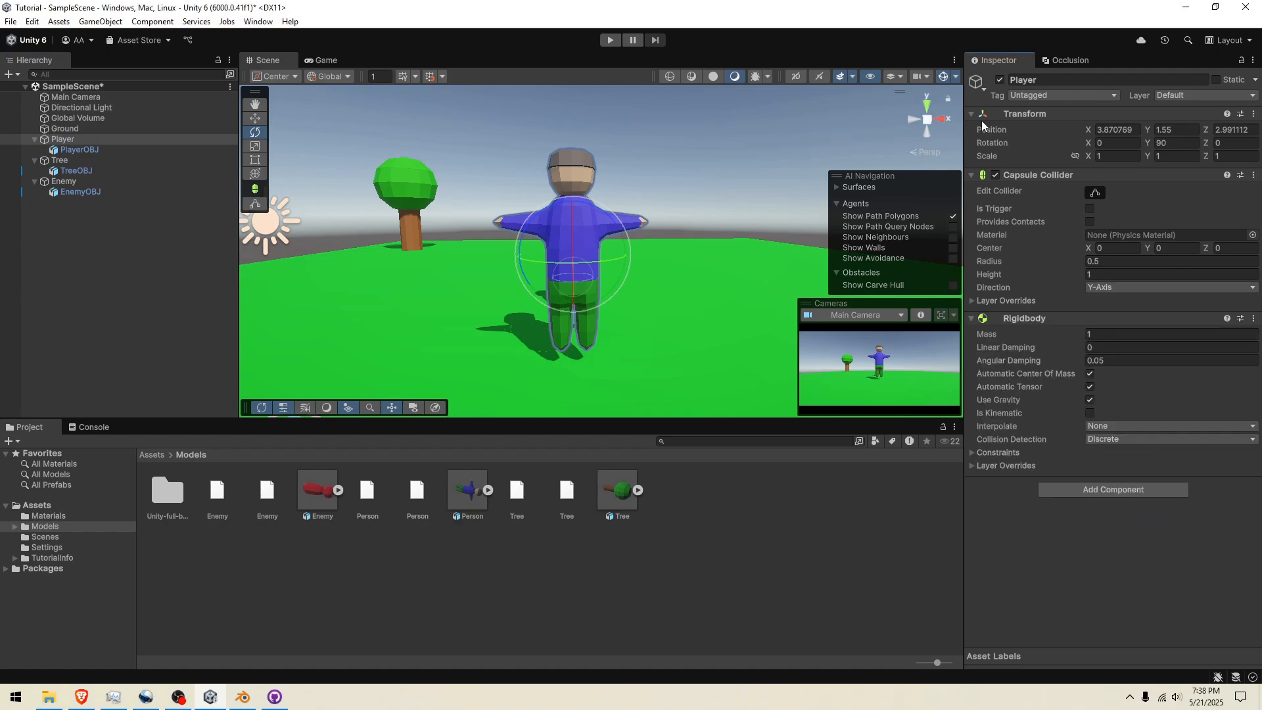
Stretch the Player's Capsule Collider upward to a height of about 2.67 and remove that component.
{"action": "left_click", "coordinate": [1095, 192]}
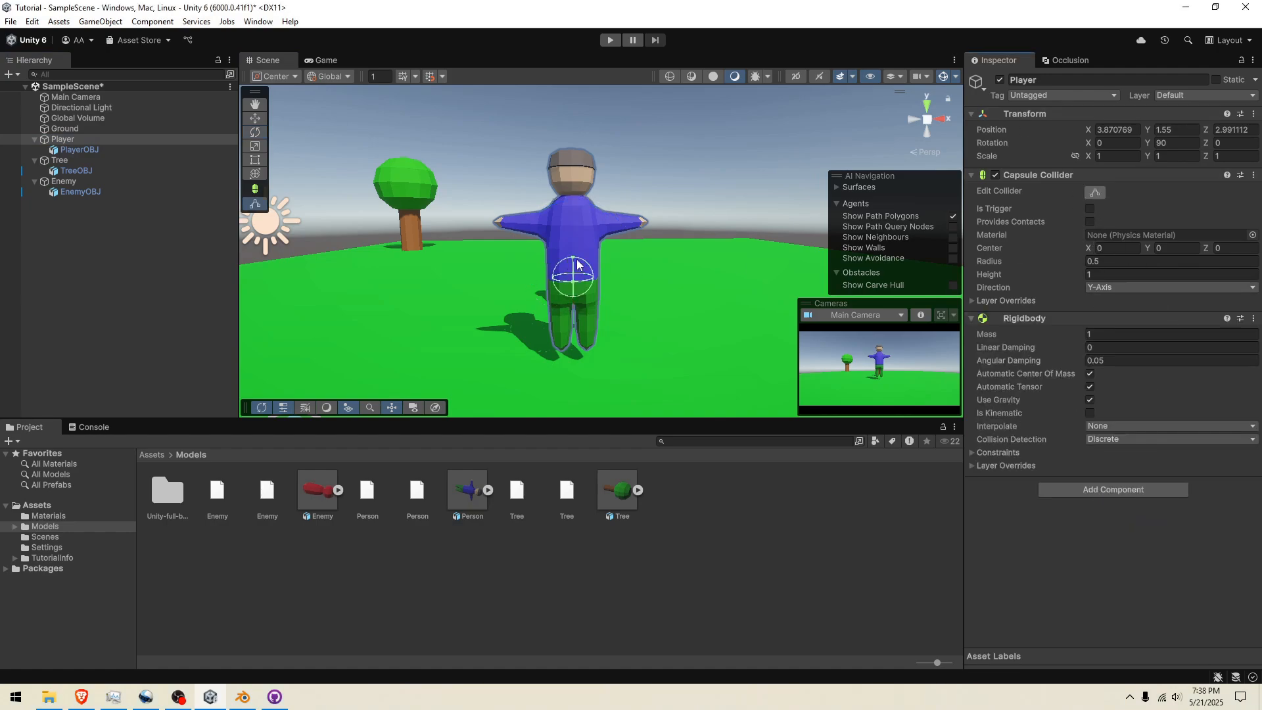
{"action": "left_click_drag", "start_coordinate": [575, 258], "coordinate": [589, 194]}
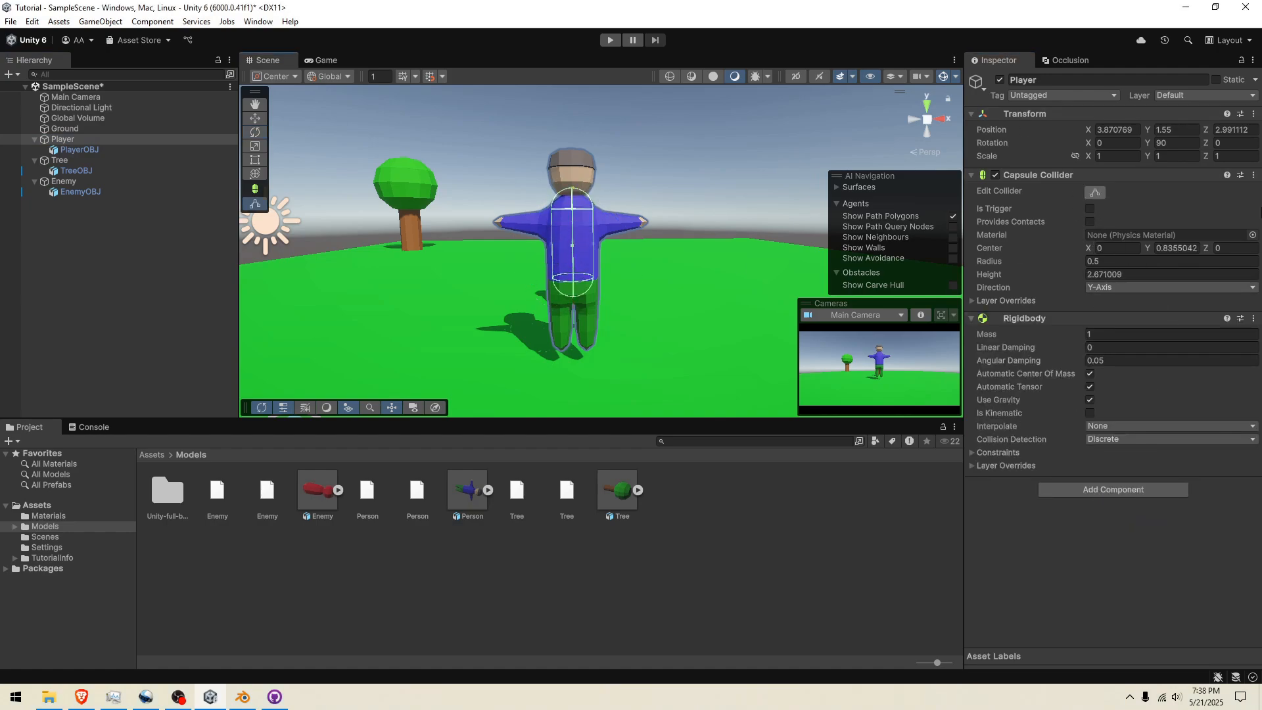
{"action": "left_click", "coordinate": [1253, 175]}
{"action": "left_click", "coordinate": [1217, 210]}
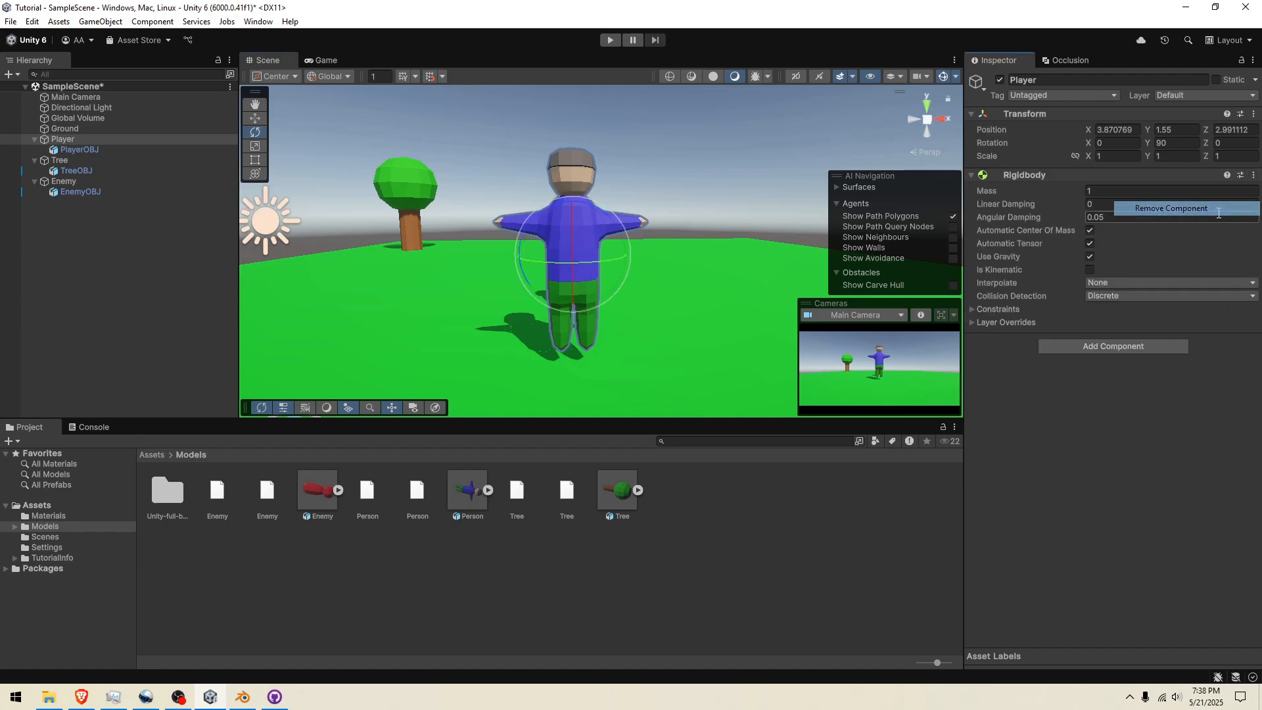
Add a Box Collider physics component to the Player object.
{"action": "left_click", "coordinate": [1150, 347]}
{"action": "left_click", "coordinate": [1132, 496]}
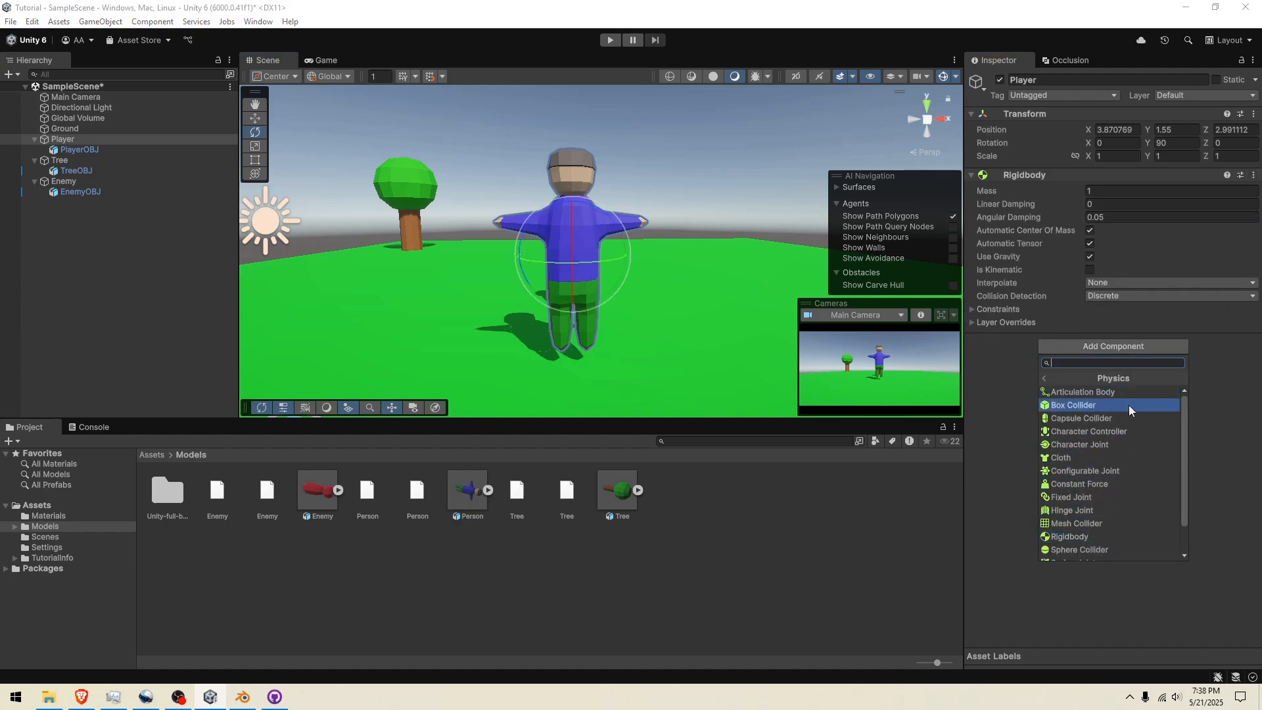
{"action": "left_click", "coordinate": [1128, 406]}
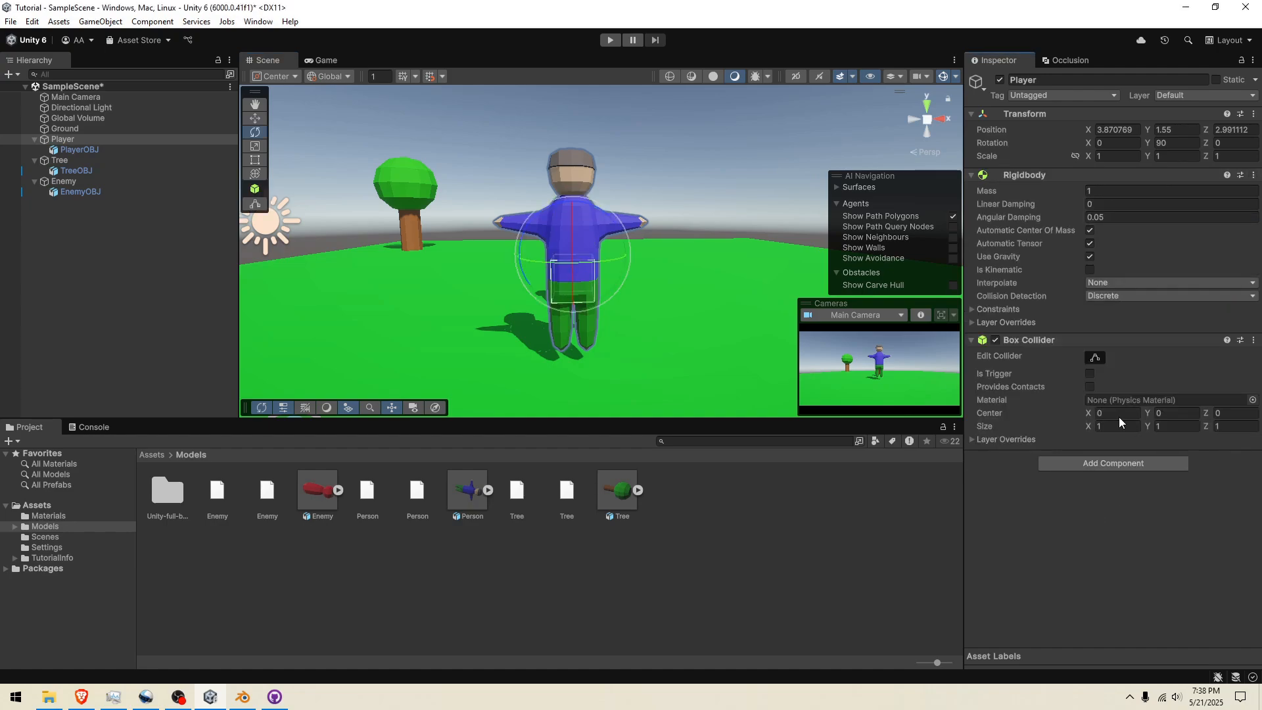
Stretch the Player's Box Collider to about 3.37 in Y and 2.48 in Z, and set its center X to 0.
{"action": "left_click", "coordinate": [1097, 357]}
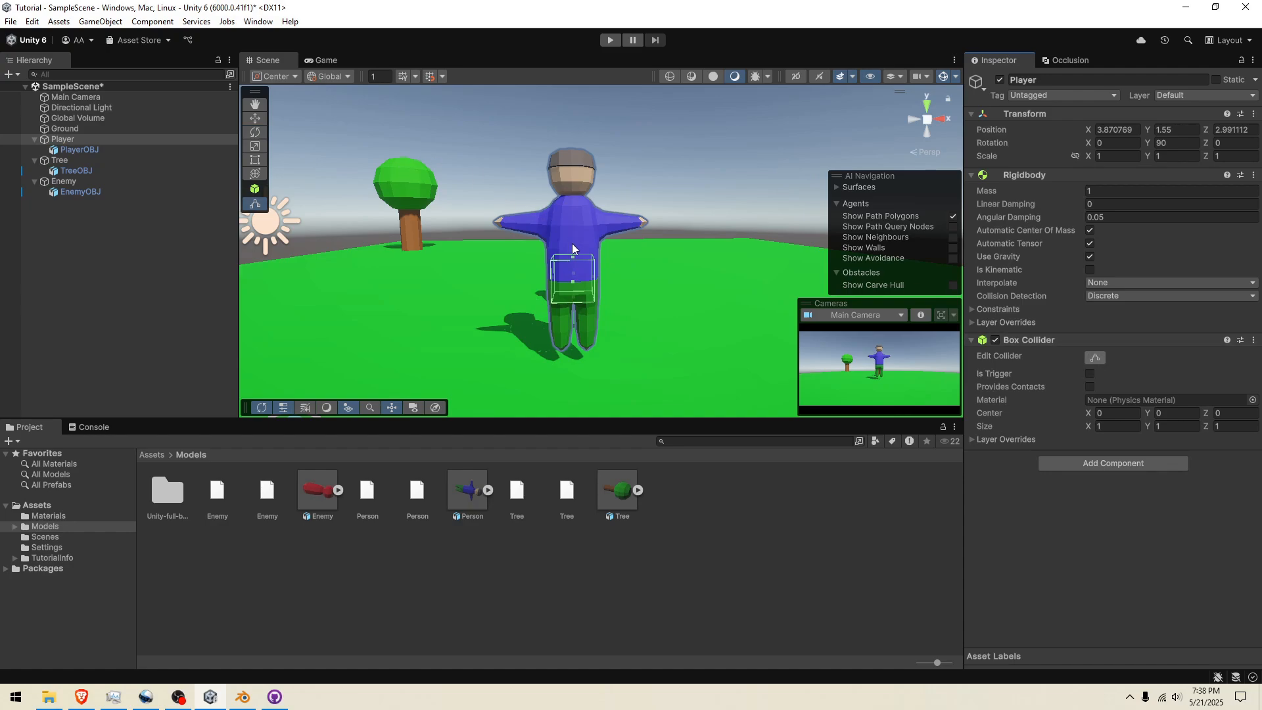
{"action": "left_click_drag", "start_coordinate": [573, 261], "coordinate": [583, 161]}
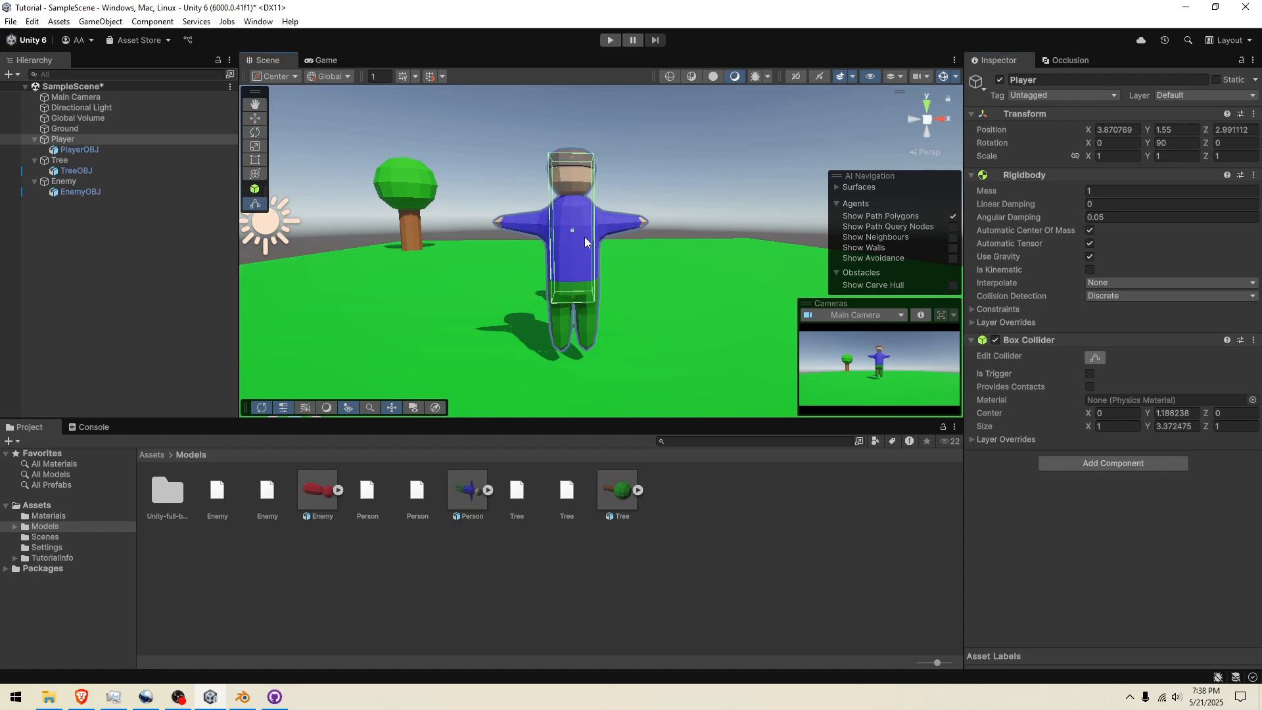
{"action": "left_click_drag", "start_coordinate": [594, 229], "coordinate": [653, 234]}
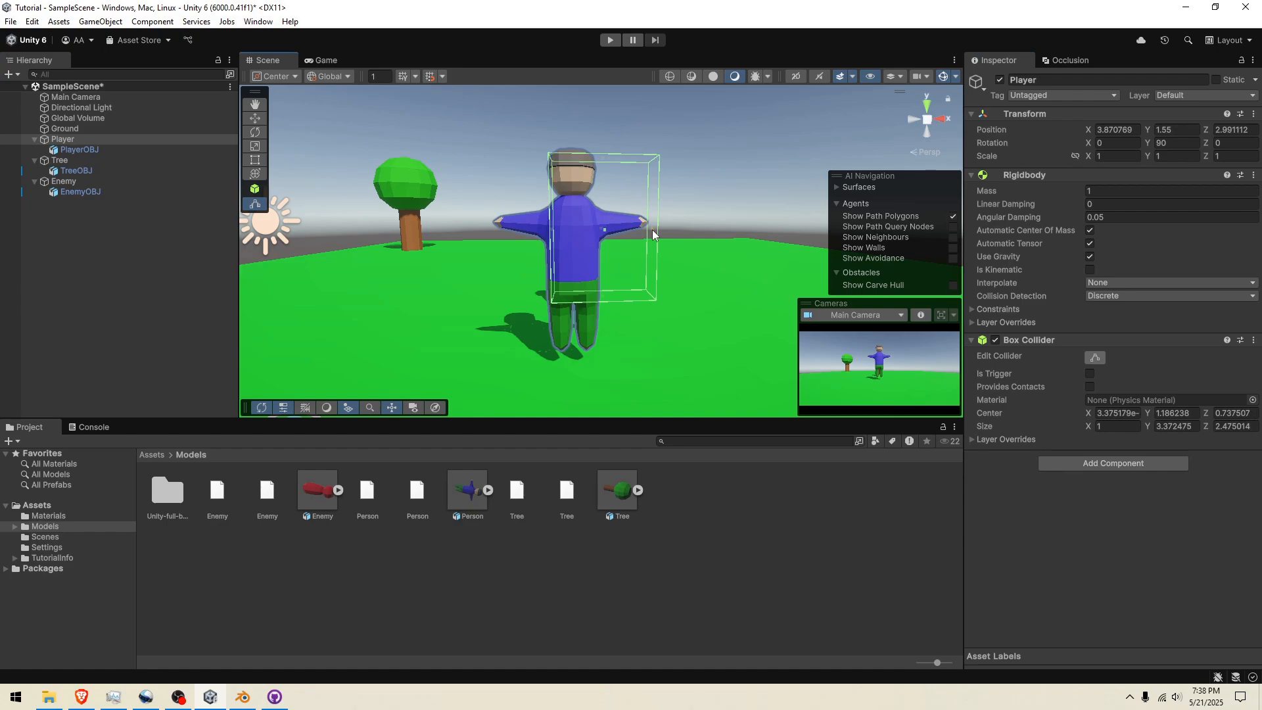
{"action": "left_click", "coordinate": [1129, 412]}
{"action": "type", "text": "0"}
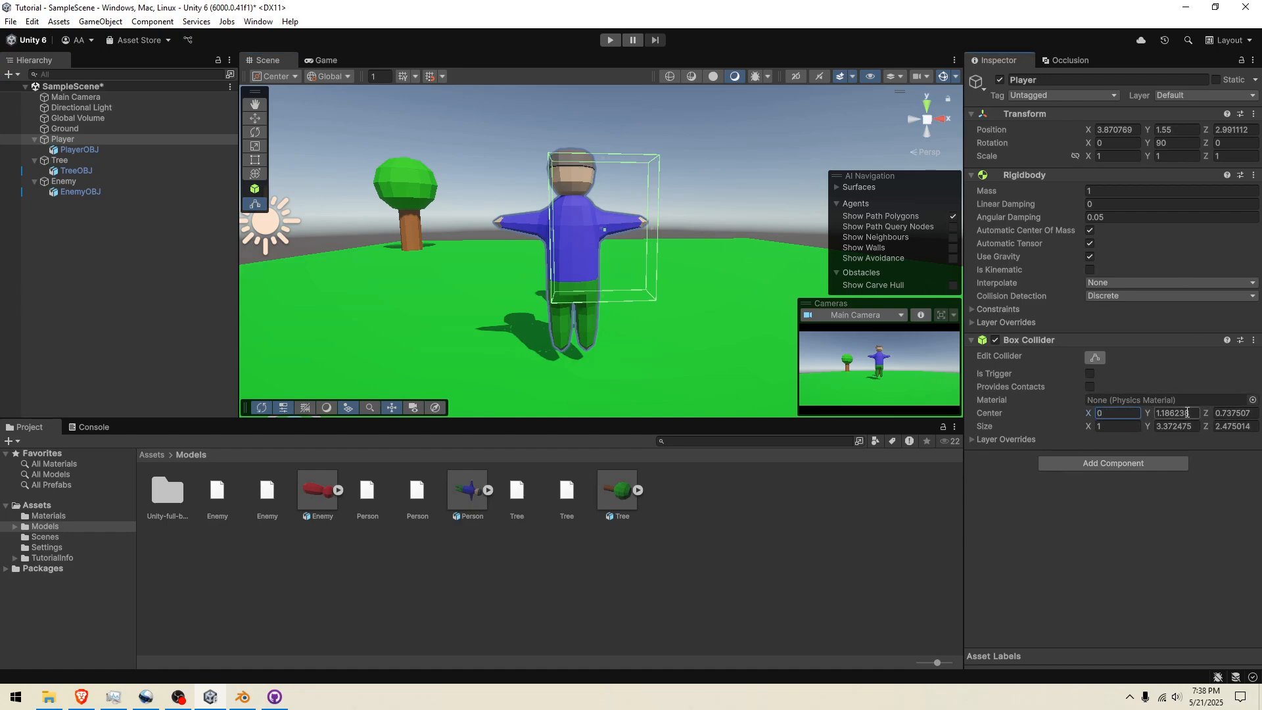
Try a center X of -1 for the Player's Box Collider and undo that change.
{"action": "left_click", "coordinate": [1233, 415]}
{"action": "right_click_drag", "start_coordinate": [737, 172], "coordinate": [678, 129]}
{"action": "key", "text": "d"}
{"action": "key", "text": "w"}
{"action": "key", "text": "s"}
{"action": "key", "text": "a"}
{"action": "left_click", "coordinate": [1115, 412]}
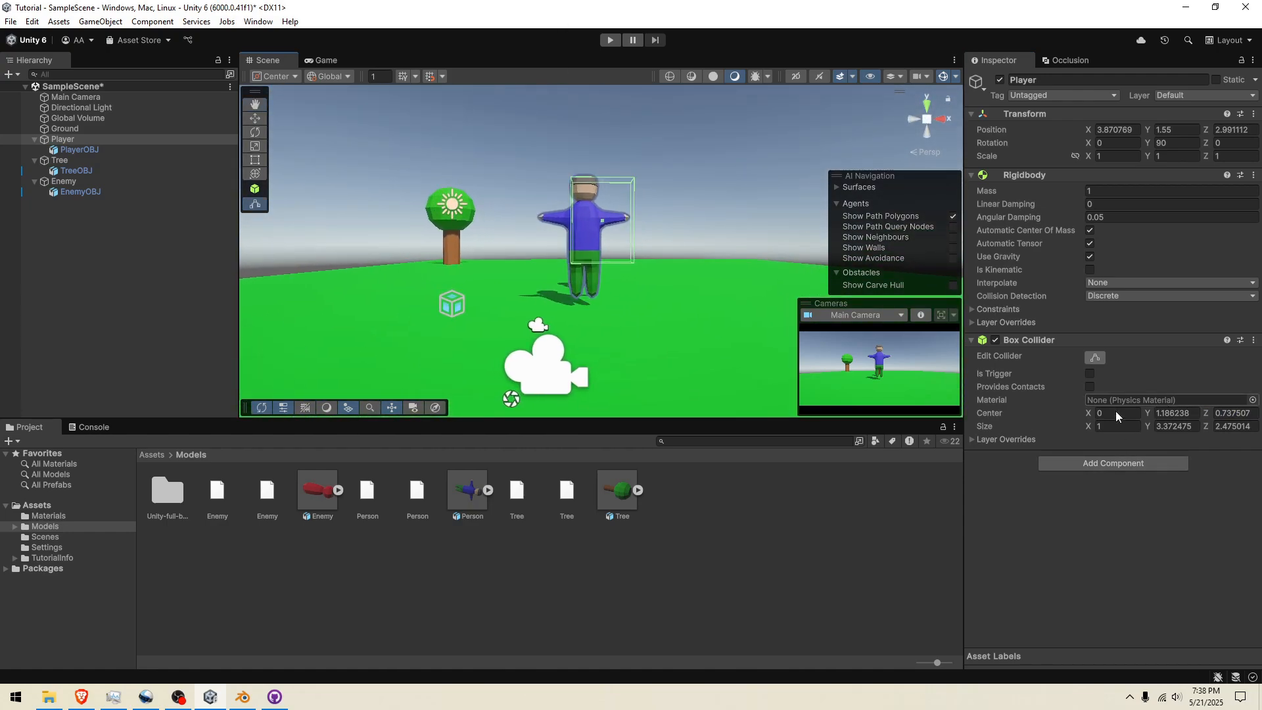
{"action": "type", "text": "-1"}
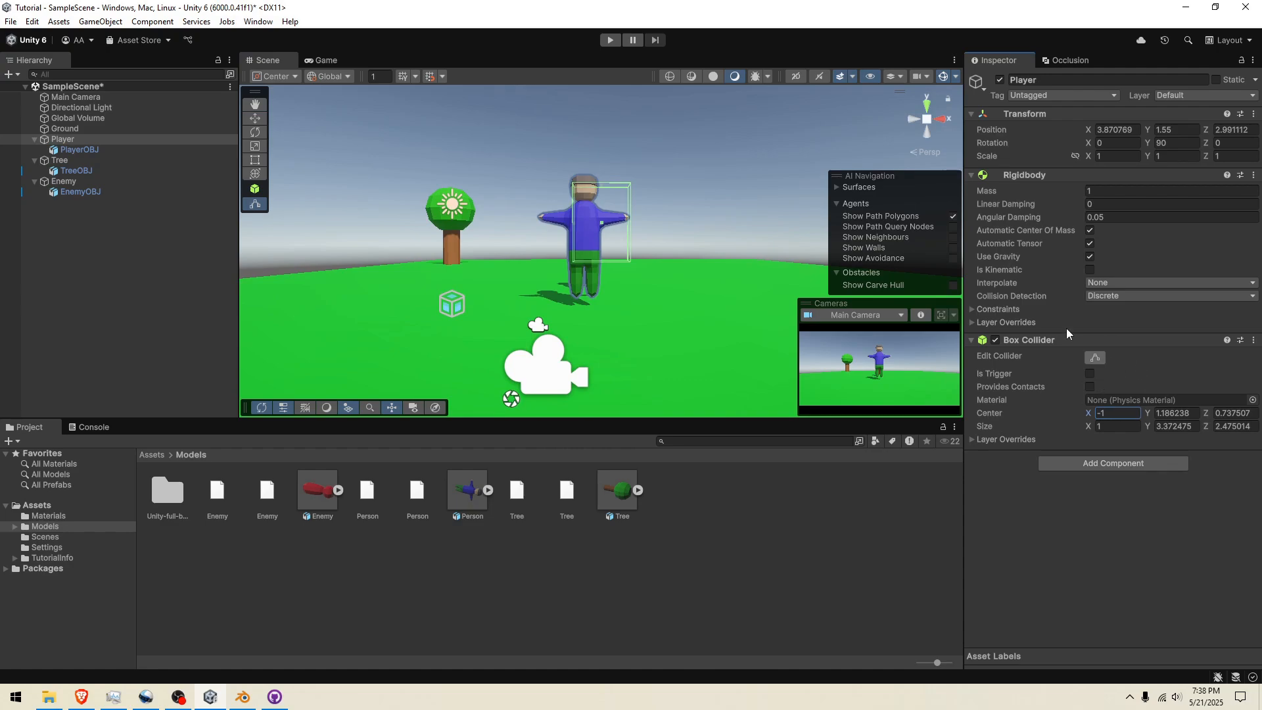
{"action": "right_click_drag", "start_coordinate": [648, 145], "coordinate": [346, 173]}
{"action": "key", "text": "w"}
{"action": "key", "text": "s"}
{"action": "key", "text": "d"}
{"action": "key", "text": "ctrl+z"}
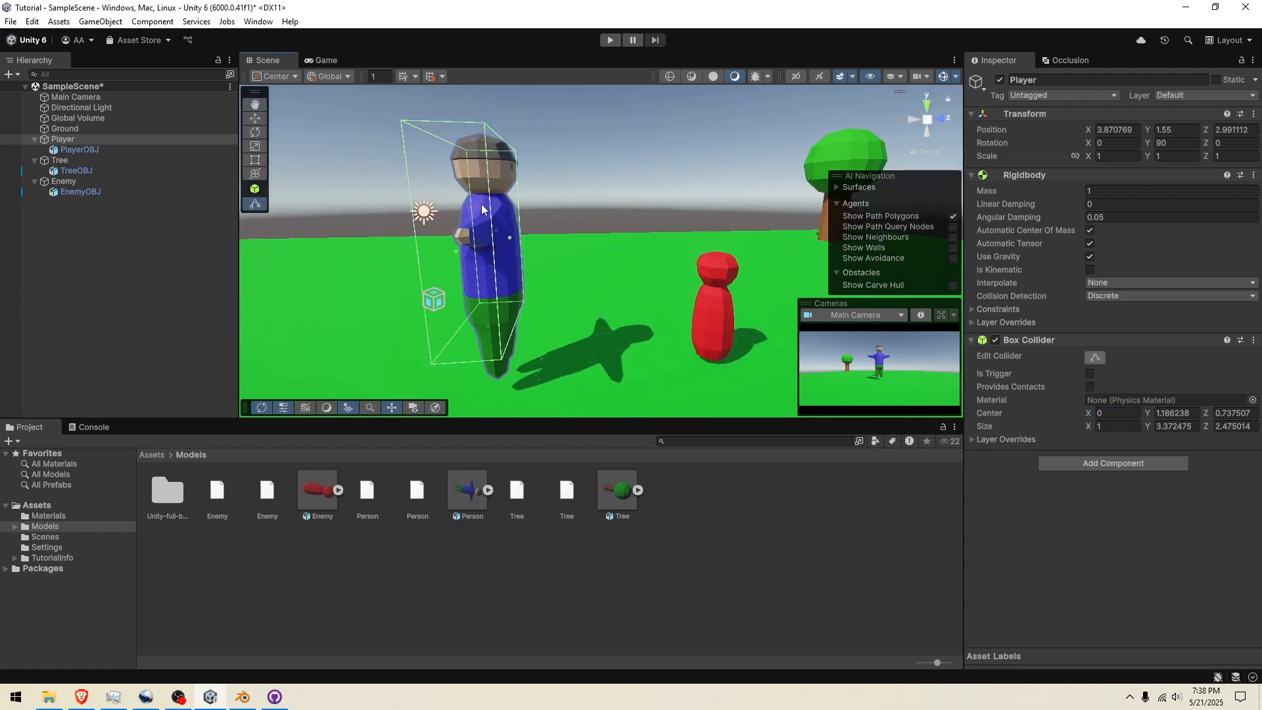
Try a center Y of 0 for the Player's Box Collider and cancel the entry.
{"action": "key", "text": "a"}
{"action": "right_click_drag", "start_coordinate": [482, 204], "coordinate": [783, 164]}
{"action": "key", "text": "s"}
{"action": "key", "text": "a"}
{"action": "key", "text": "w"}
{"action": "right_click_drag", "start_coordinate": [612, 211], "coordinate": [607, 306]}
{"action": "key", "text": "d"}
{"action": "key", "text": "a"}
{"action": "left_click", "coordinate": [1180, 410]}
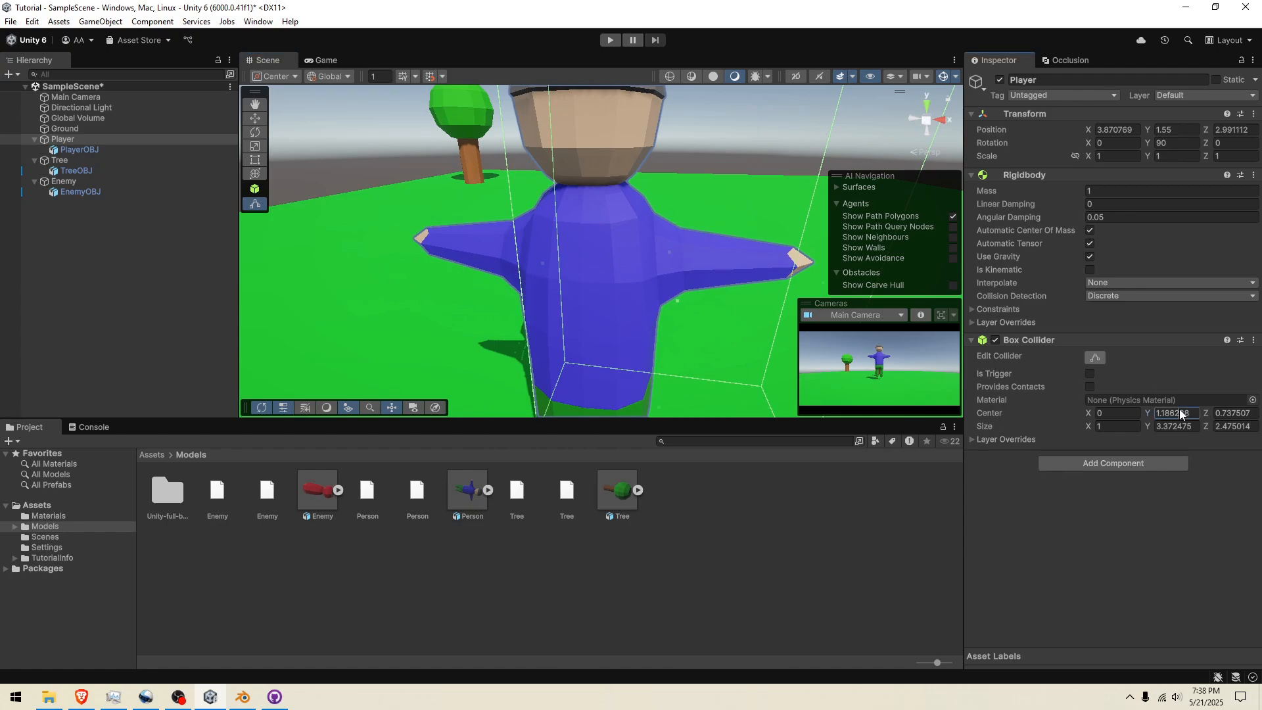
{"action": "type", "text": "0"}
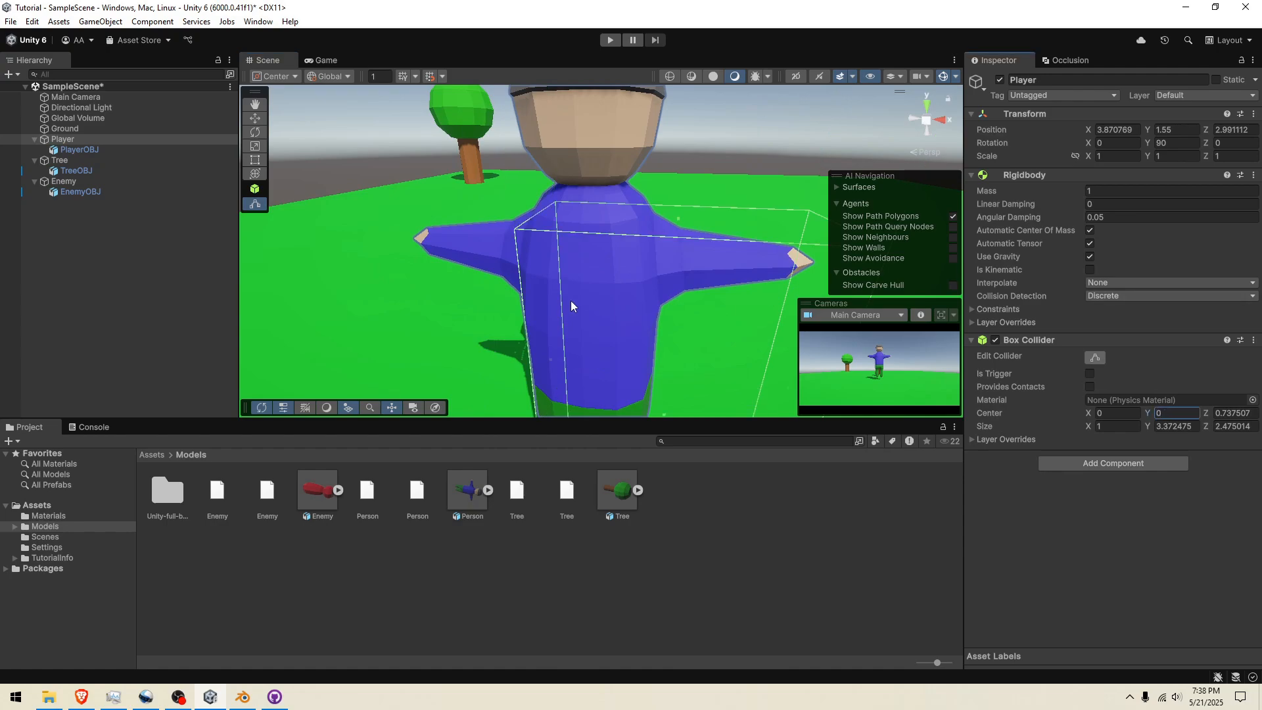
{"action": "key", "text": "Escape"}
Set the center Z of the Player's Box Collider to 0.
{"action": "key", "text": "Tab"}
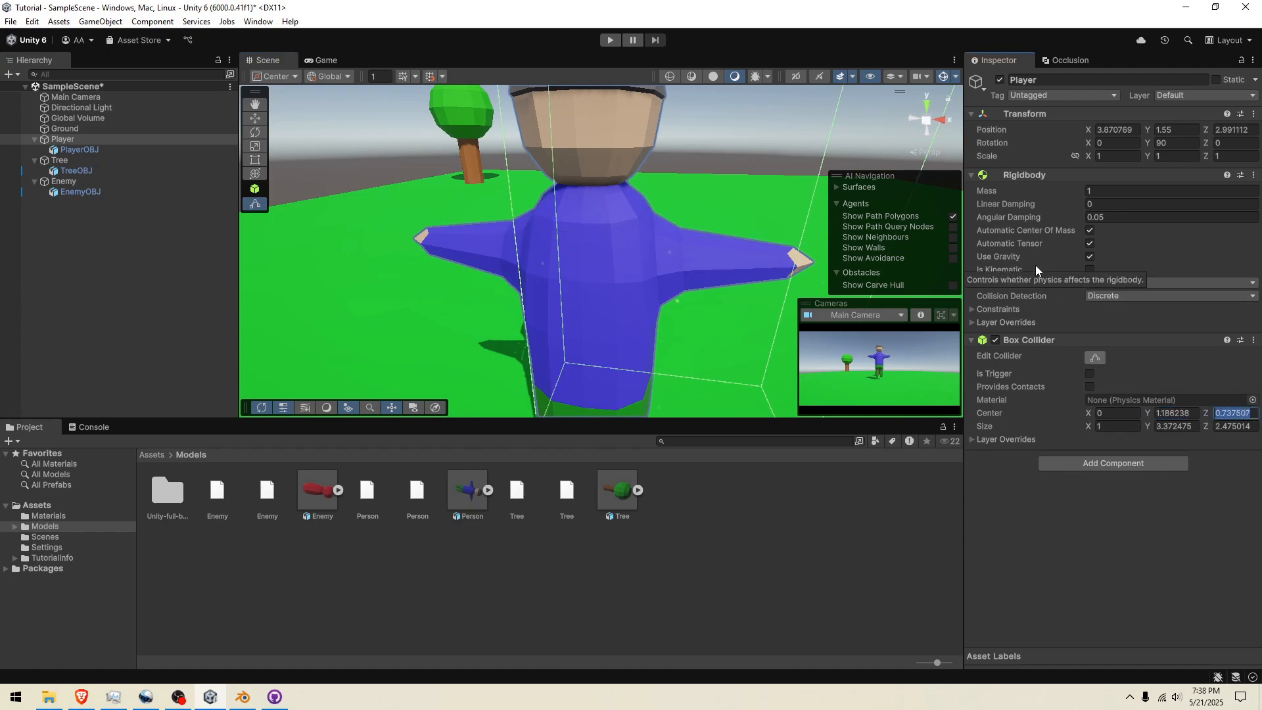
{"action": "type", "text": "0"}
{"action": "key", "text": "s"}
{"action": "right_click_drag", "start_coordinate": [469, 257], "coordinate": [493, 235]}
{"action": "key", "text": "a"}
{"action": "key", "text": "w"}
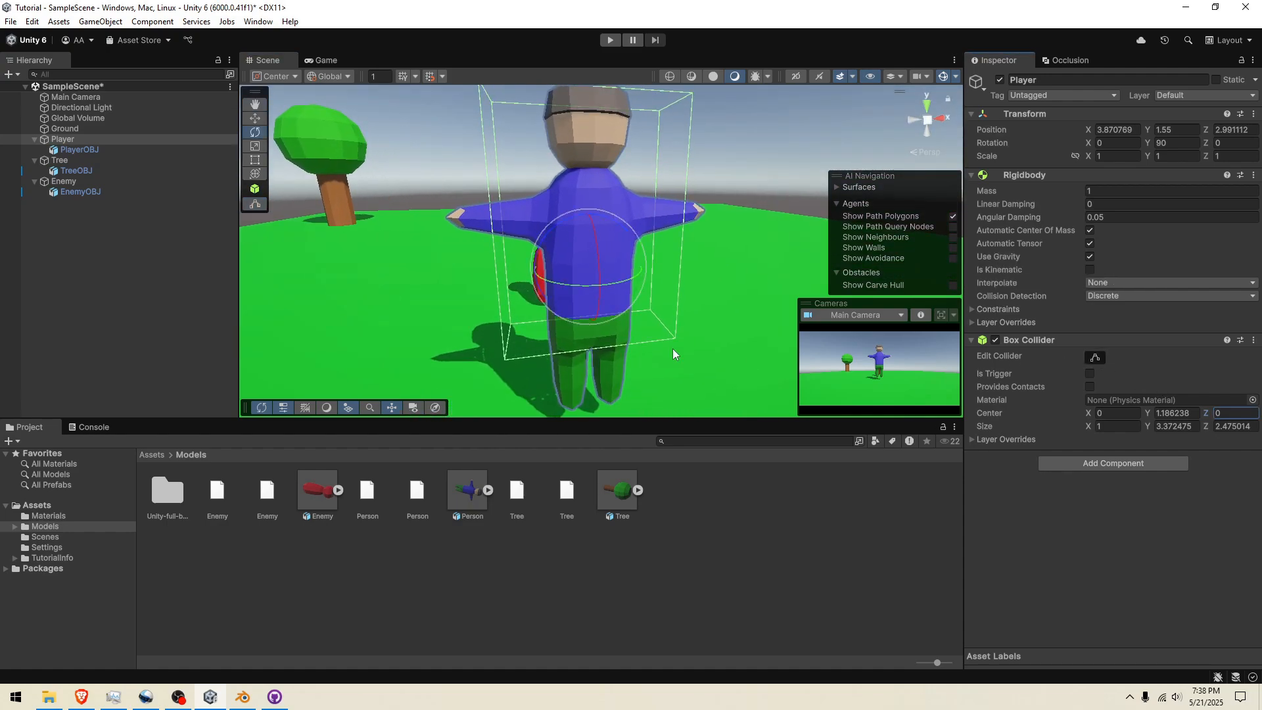
Extend the Player's Box Collider down to the feet and up to the head, to a Y size of about 4.94.
{"action": "right_click_drag", "start_coordinate": [595, 337], "coordinate": [817, 282]}
{"action": "key", "text": "s"}
{"action": "left_click", "coordinate": [1102, 357]}
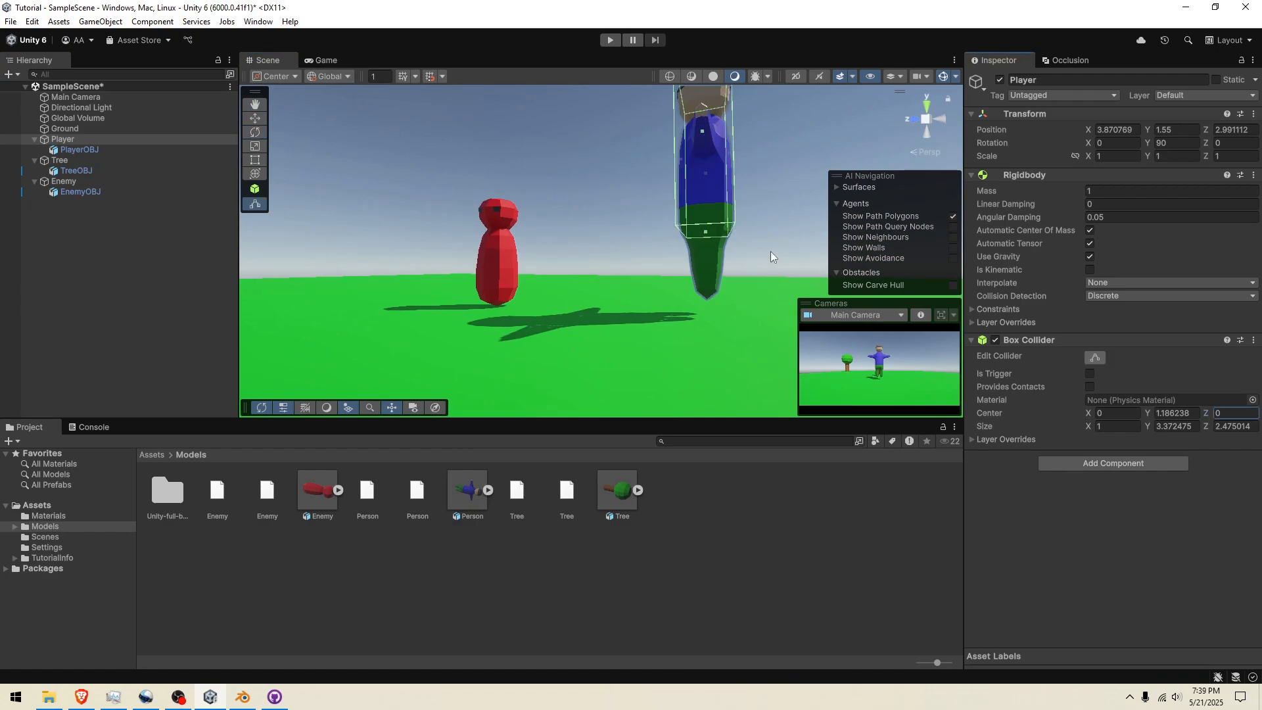
{"action": "left_click_drag", "start_coordinate": [713, 234], "coordinate": [708, 301]}
{"action": "right_click_drag", "start_coordinate": [590, 276], "coordinate": [484, 242]}
{"action": "key", "text": "w"}
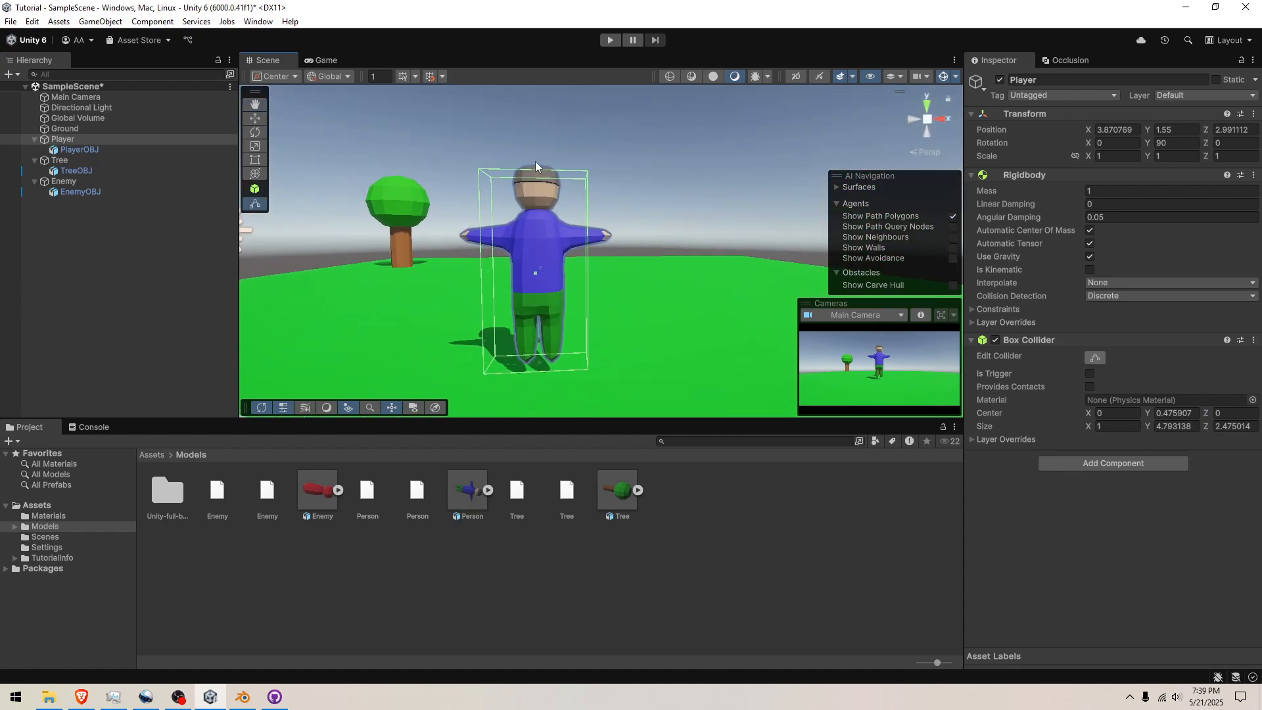
{"action": "left_click_drag", "start_coordinate": [535, 174], "coordinate": [539, 169]}
Raise the Player straight up above the ground to a Y position of about 5.59.
{"action": "right_click_drag", "start_coordinate": [540, 168], "coordinate": [588, 192]}
{"action": "left_click", "coordinate": [689, 151]}
{"action": "key", "text": "d"}
{"action": "key", "text": "w"}
{"action": "key", "text": "d"}
{"action": "key", "text": "s"}
{"action": "key", "text": "w"}
{"action": "key", "text": "a"}
{"action": "key", "text": "s"}
{"action": "left_click", "coordinate": [115, 141]}
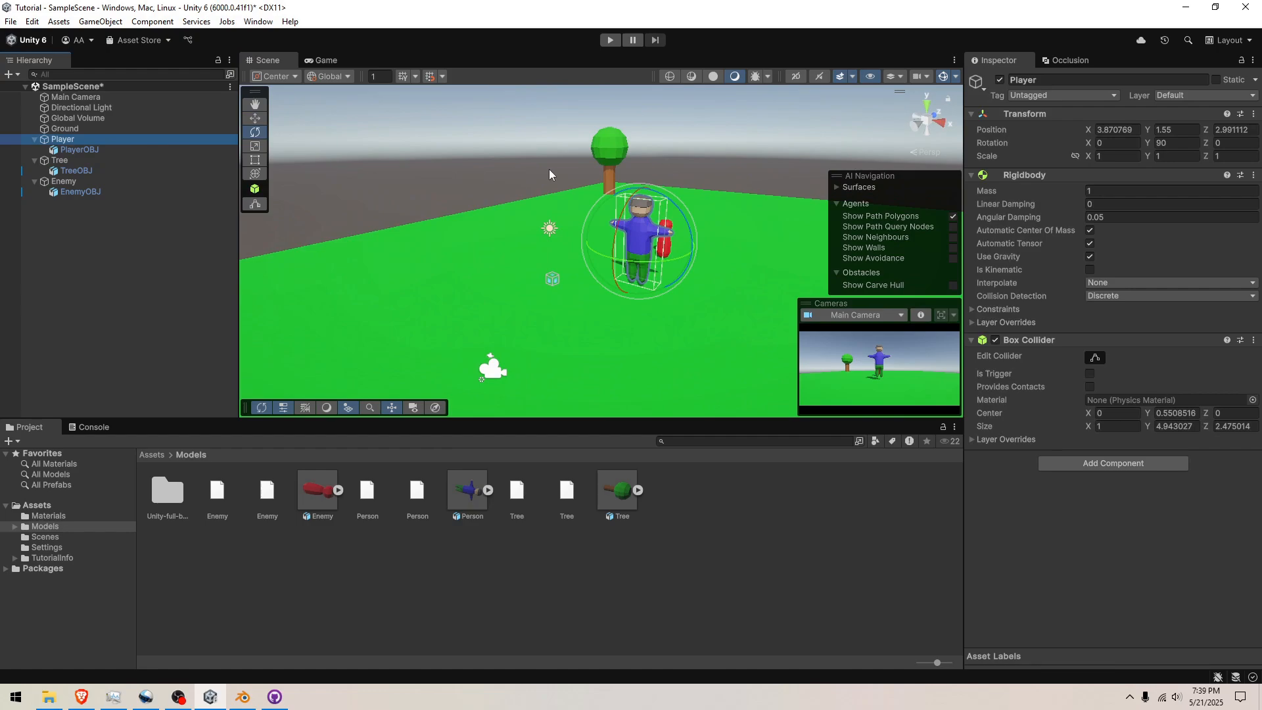
{"action": "left_click", "coordinate": [255, 119]}
{"action": "left_click_drag", "start_coordinate": [657, 203], "coordinate": [658, 132]}
Scale the Tree parent to 2 on X, Y and Z and raise it until its trunk stands on the ground.
{"action": "left_click", "coordinate": [125, 161]}
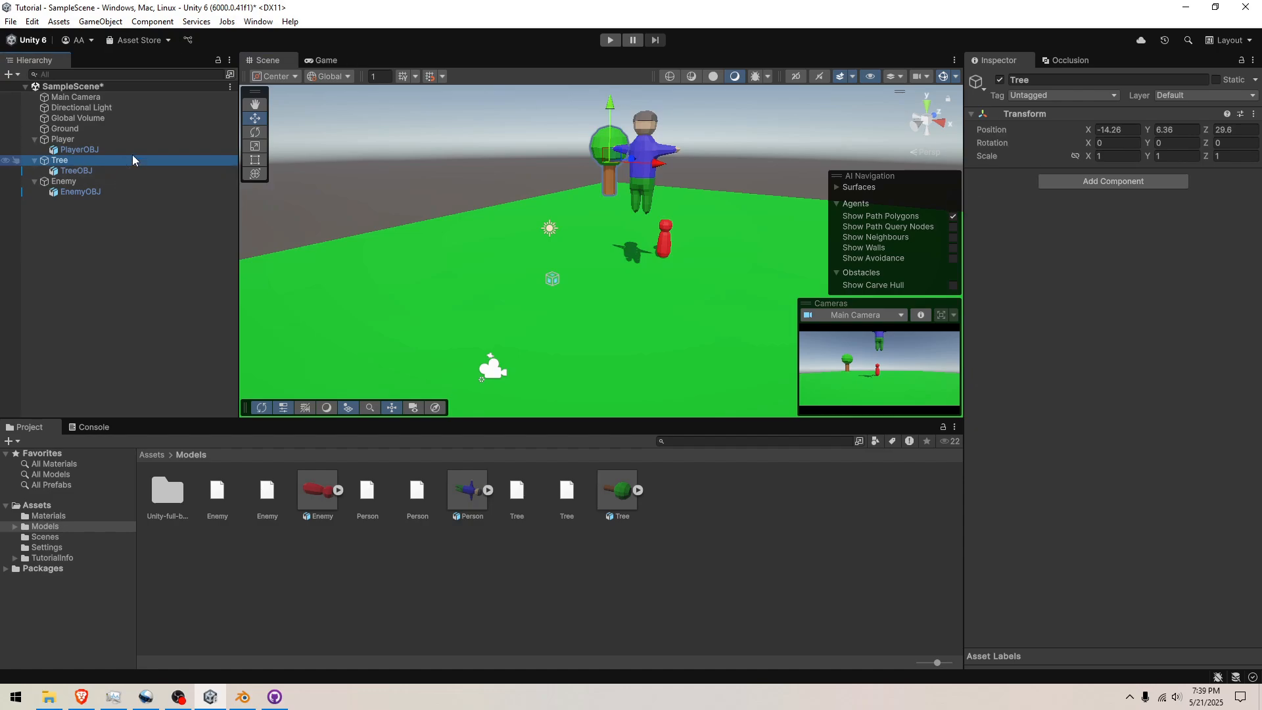
{"action": "left_click", "coordinate": [1117, 156]}
{"action": "type", "text": "2"}
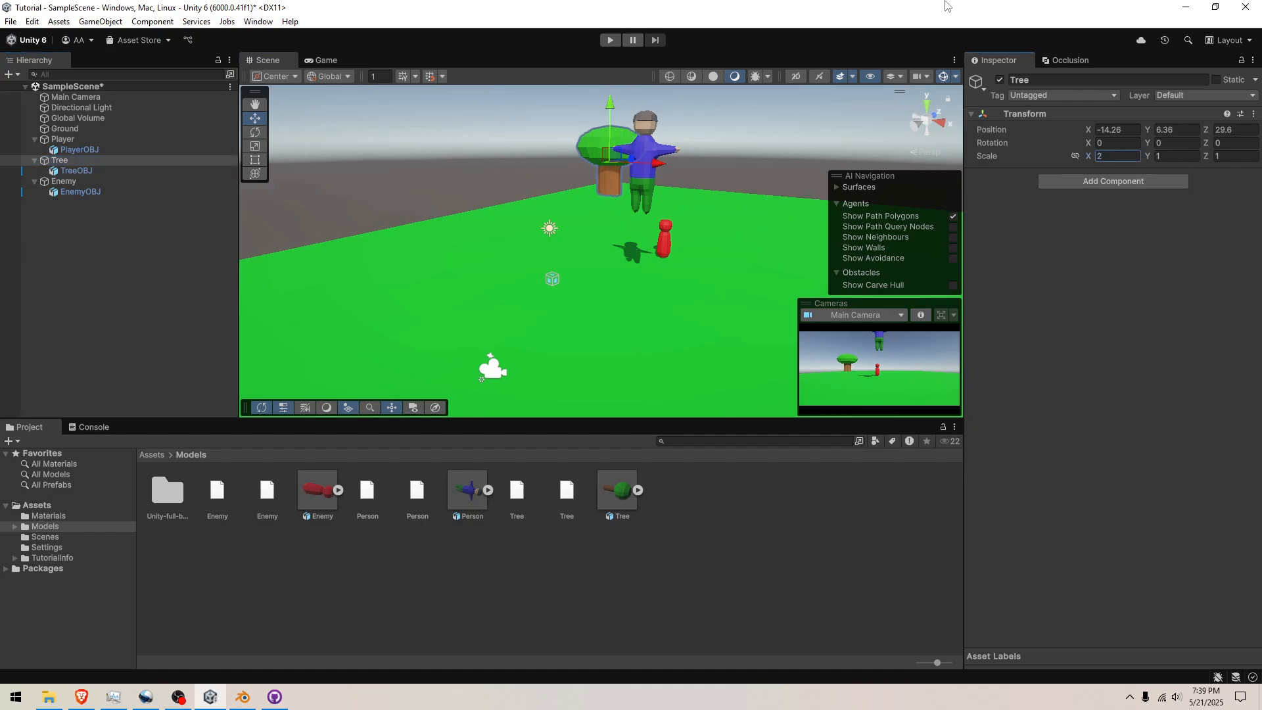
{"action": "key", "text": "Tab"}
{"action": "type", "text": "2"}
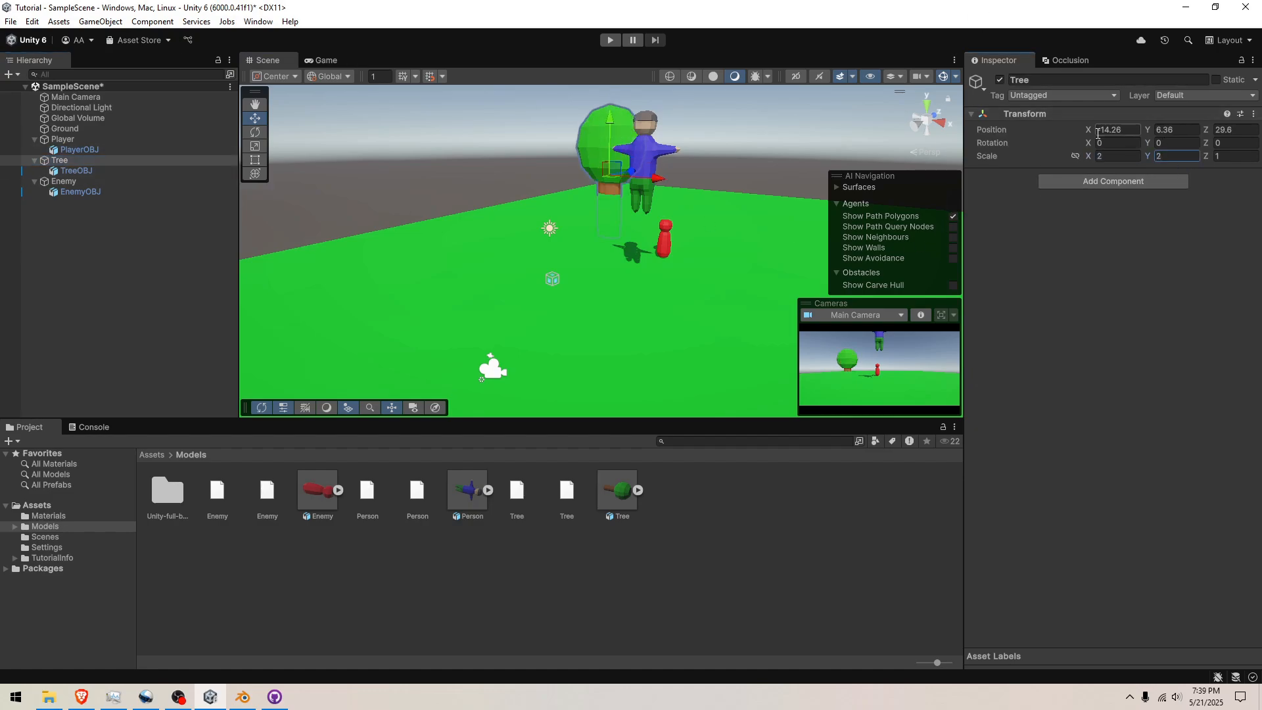
{"action": "left_click", "coordinate": [1226, 155]}
{"action": "type", "text": "2"}
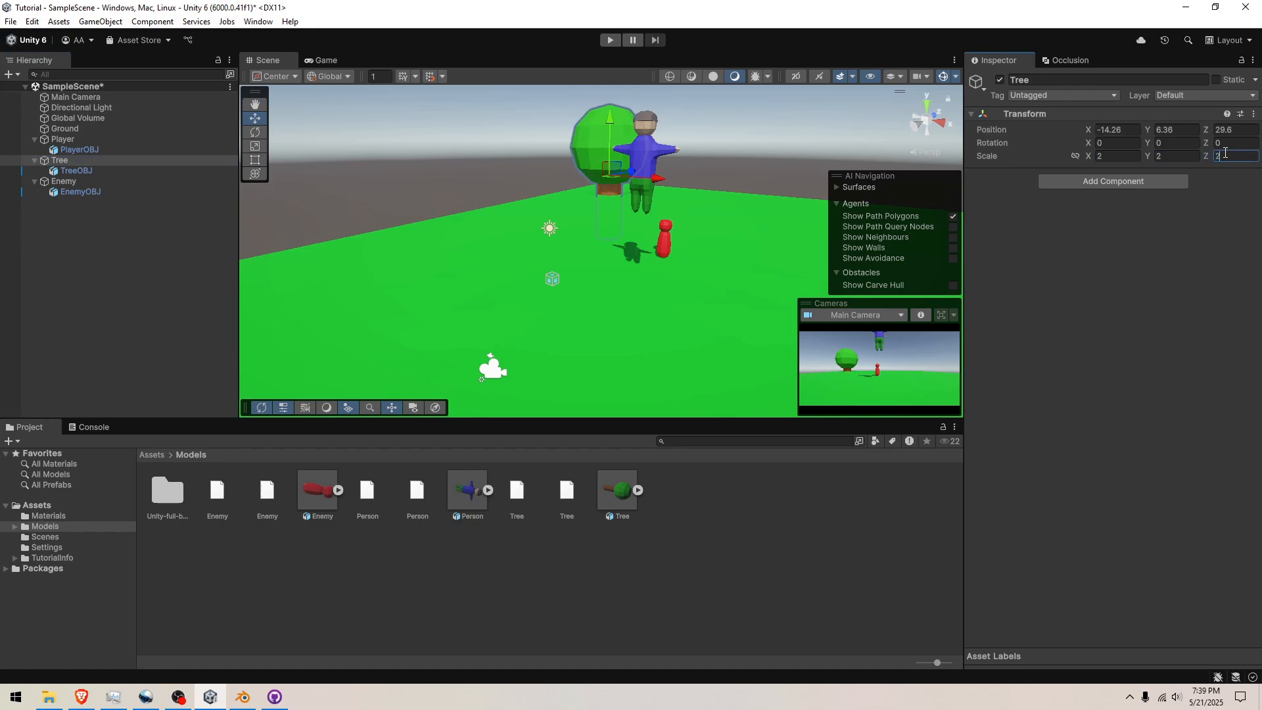
{"action": "left_click_drag", "start_coordinate": [615, 136], "coordinate": [642, 81]}
{"action": "left_click", "coordinate": [700, 163]}
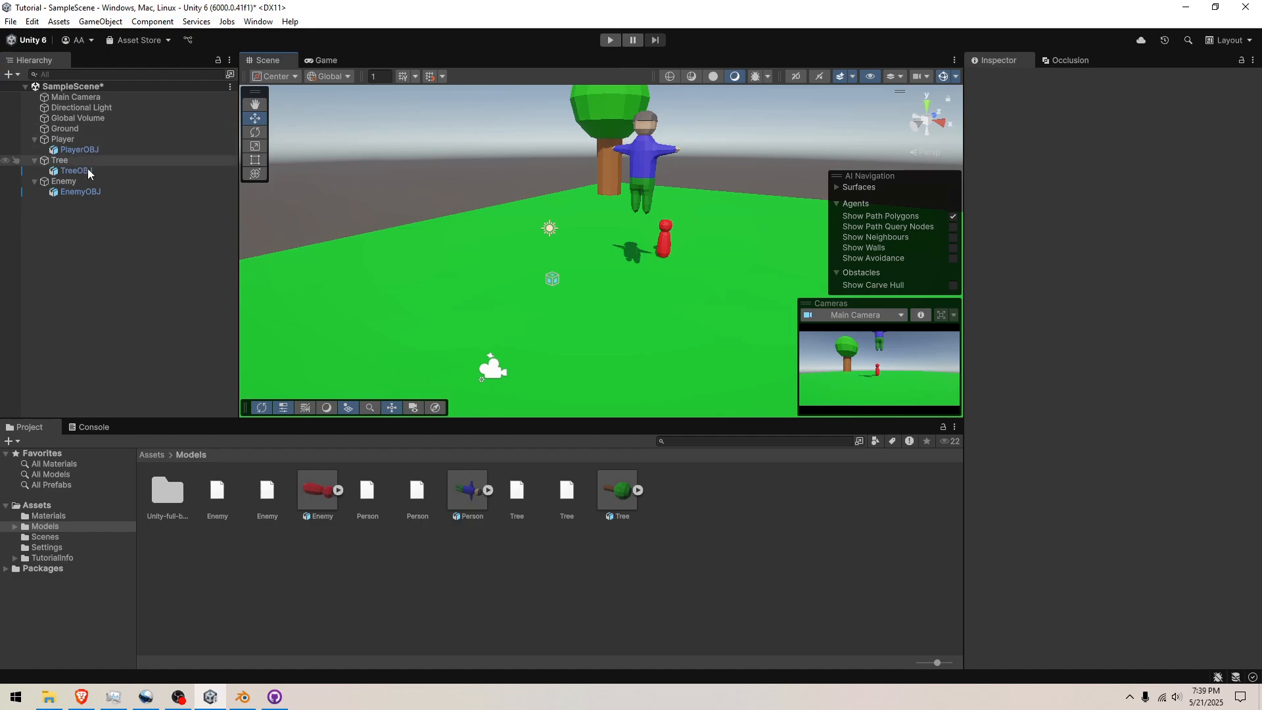
Run the scene in Play mode with the Player selected to test its physics.
{"action": "left_click", "coordinate": [134, 138]}
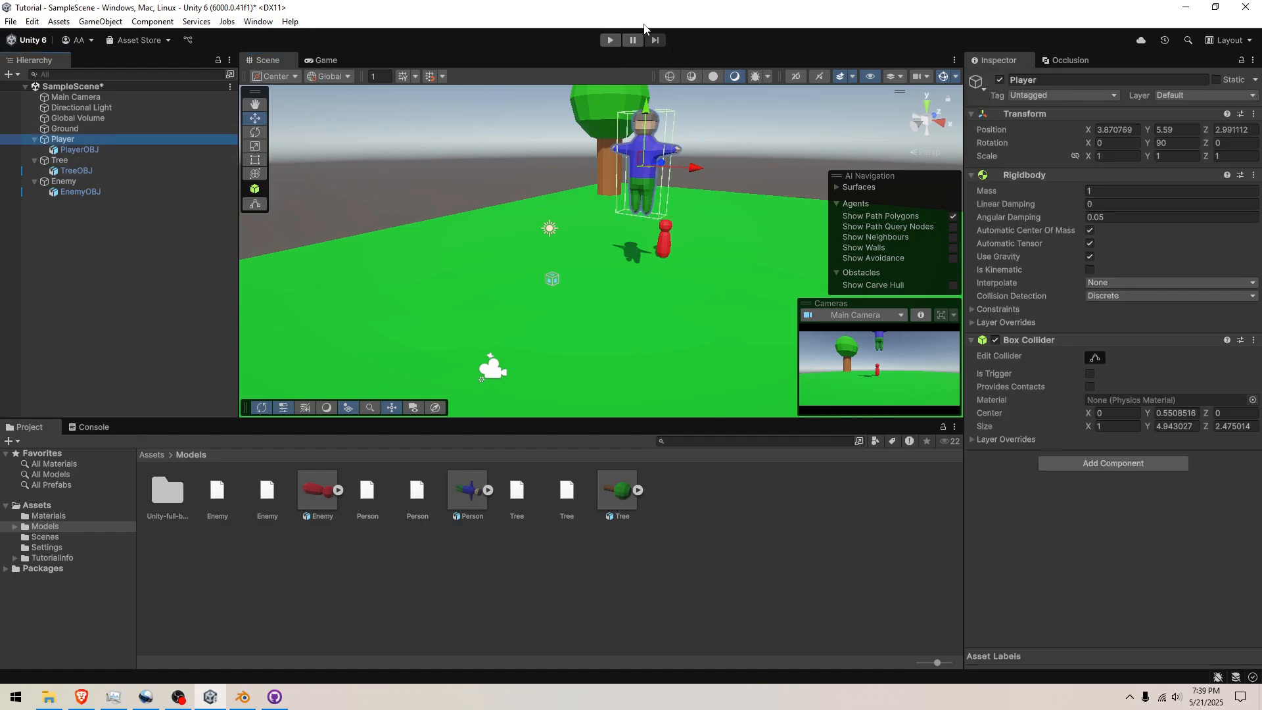
{"action": "left_click", "coordinate": [609, 41]}
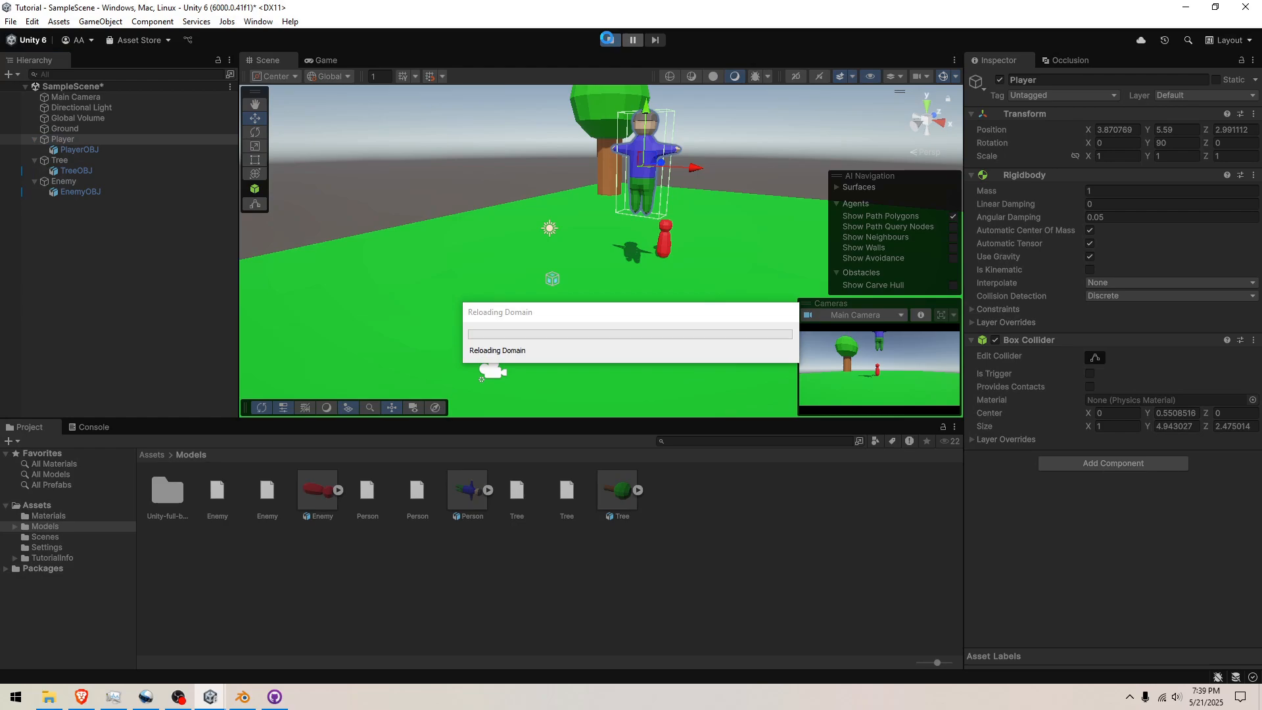